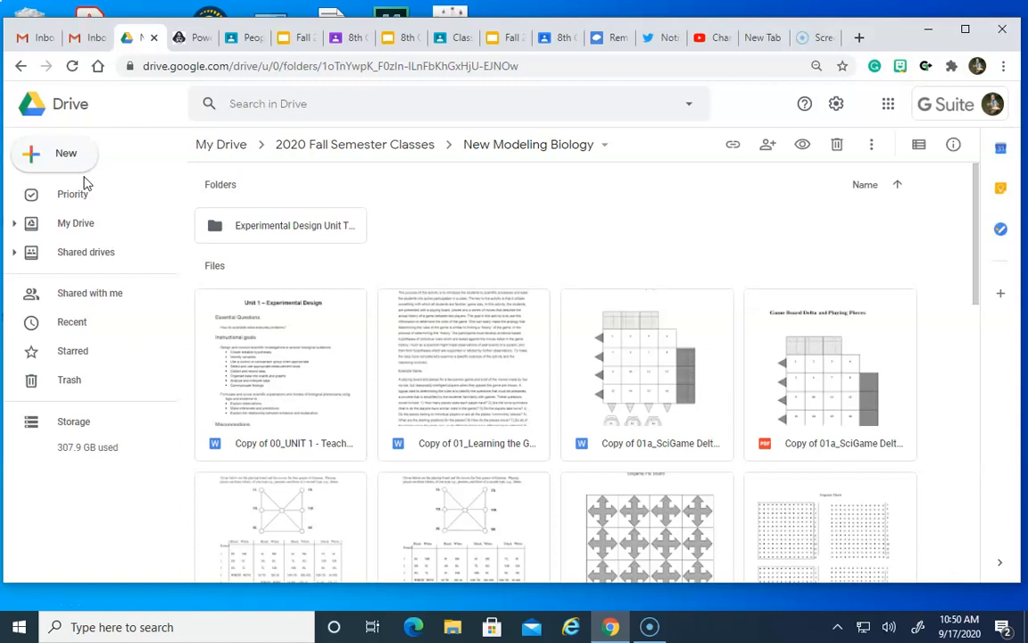
Create a blank Google Docs document in the New Modeling Biology folder and insert a new drawing into it.
{"action": "left_click", "coordinate": [63, 162]}
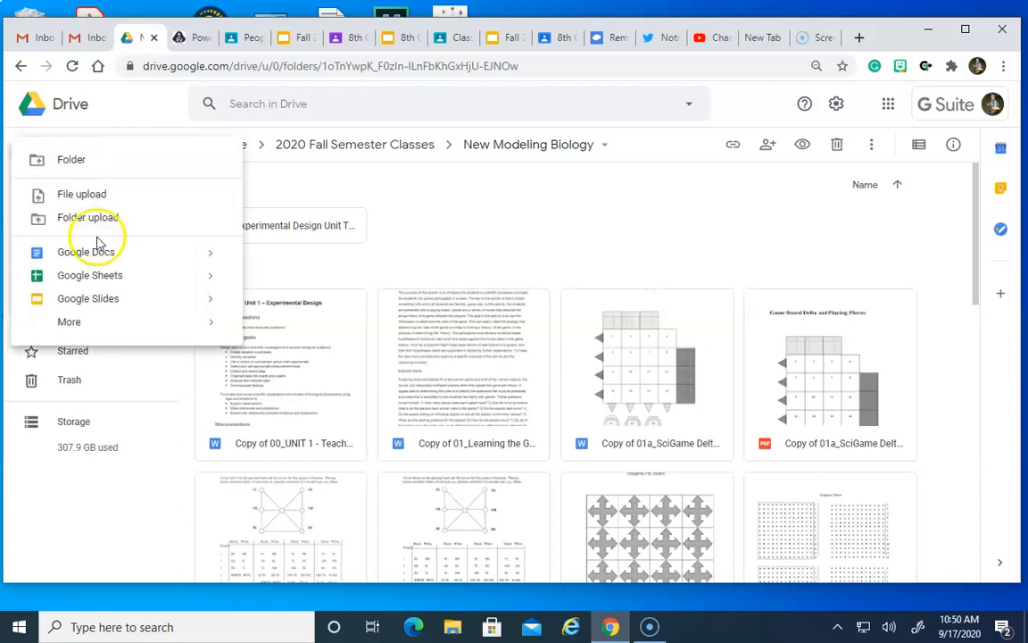
{"action": "left_click", "coordinate": [97, 252]}
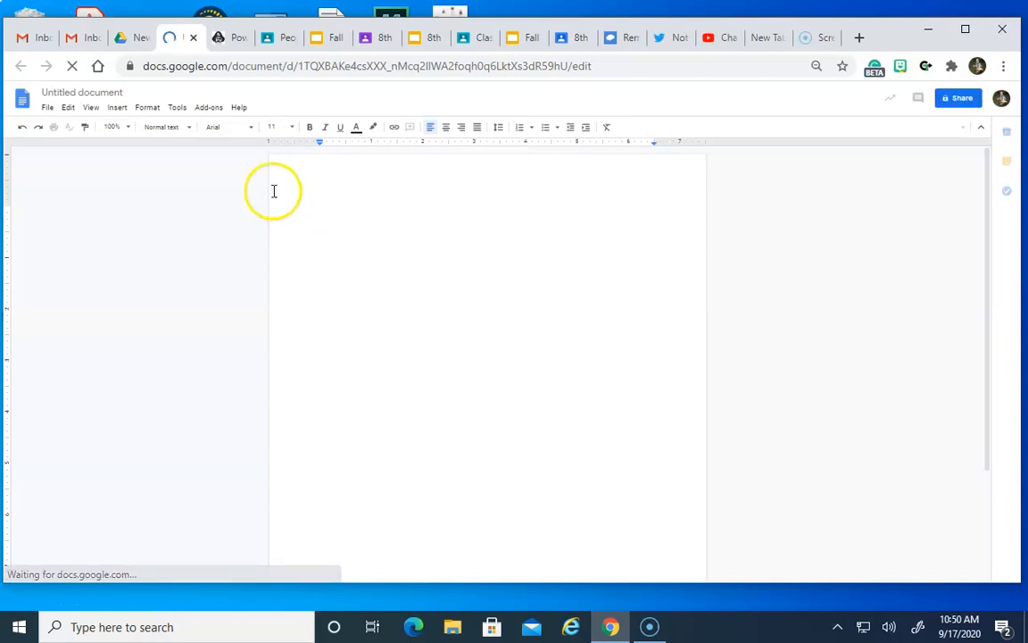
{"action": "left_click", "coordinate": [117, 108]}
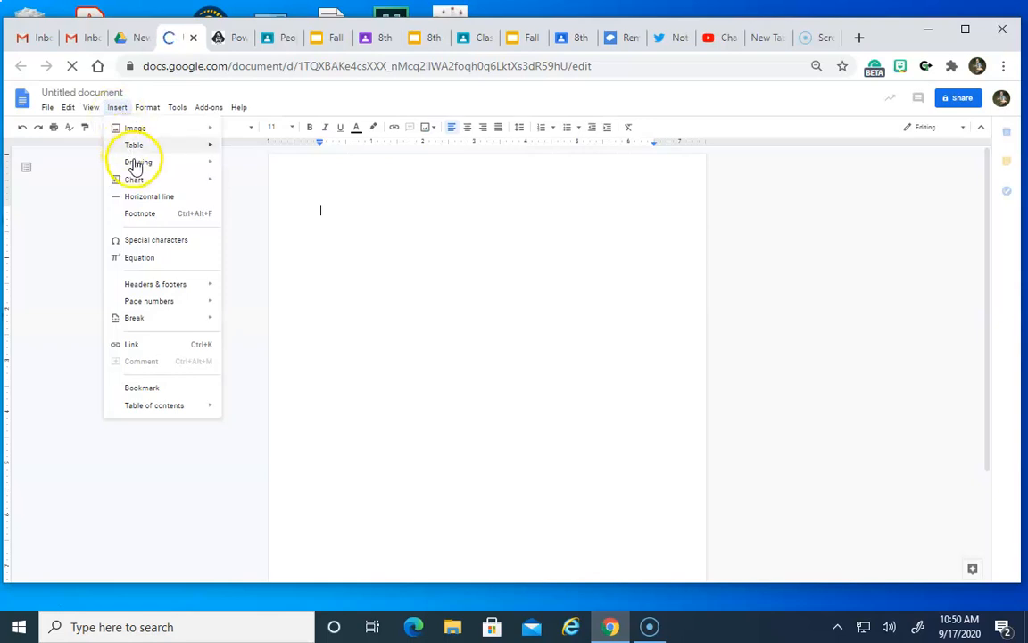
{"action": "mouse_move", "coordinate": [139, 165]}
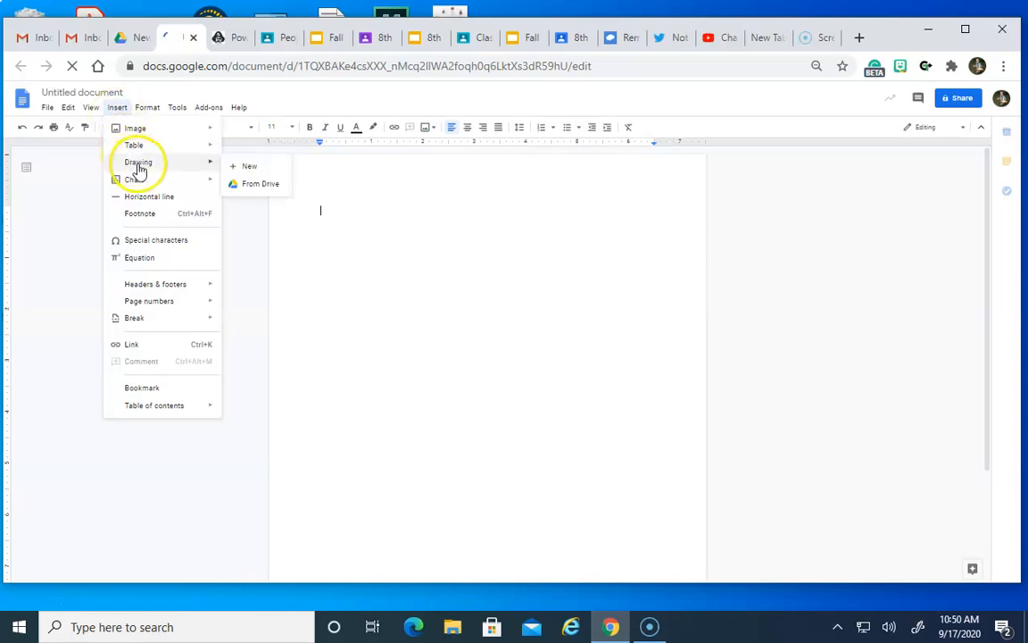
{"action": "left_click", "coordinate": [251, 169]}
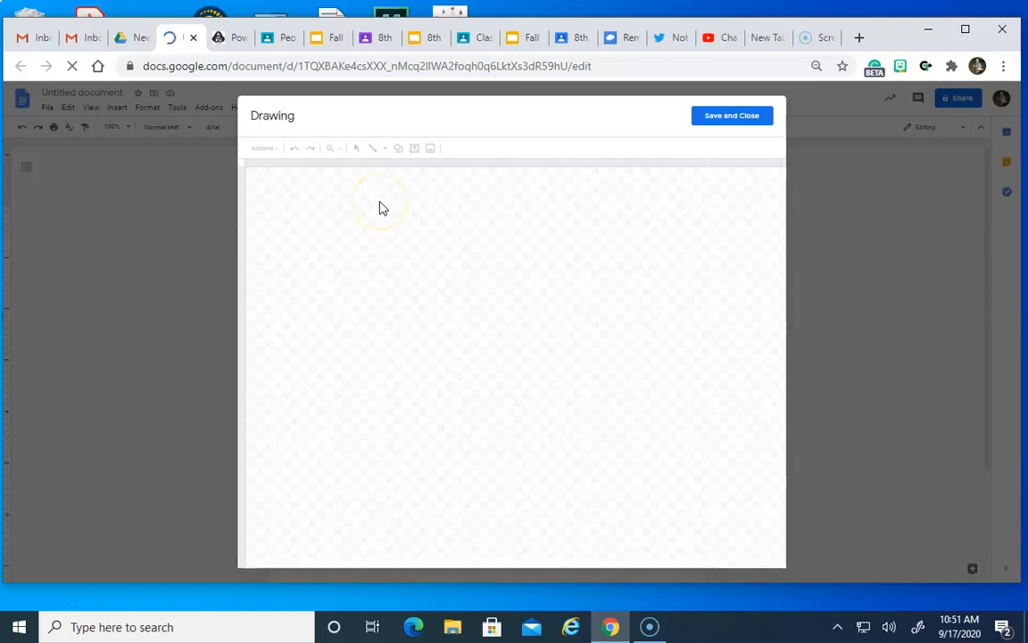
{"action": "left_click", "coordinate": [382, 212]}
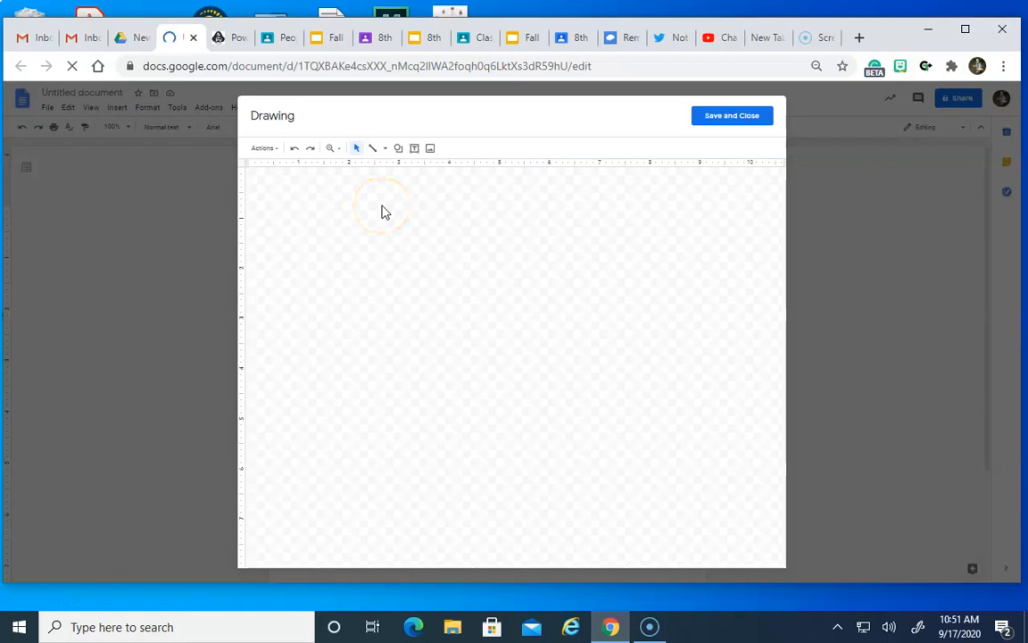
Handwrite the word "Draw" on the canvas with the Scribble tool and set the letter w's line weight to 3px.
{"action": "left_click", "coordinate": [385, 152]}
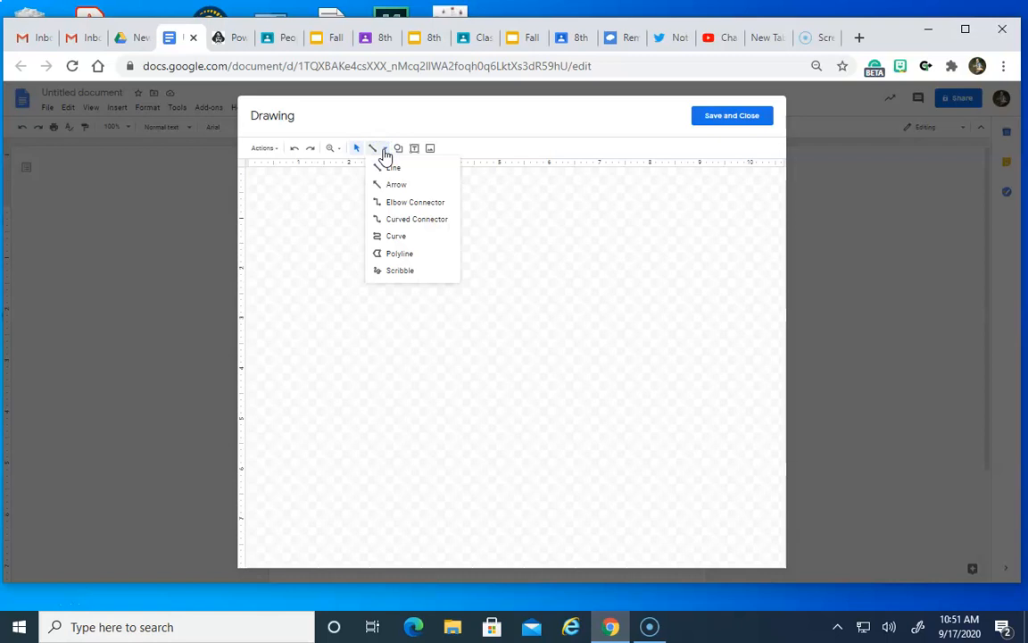
{"action": "left_click", "coordinate": [391, 272]}
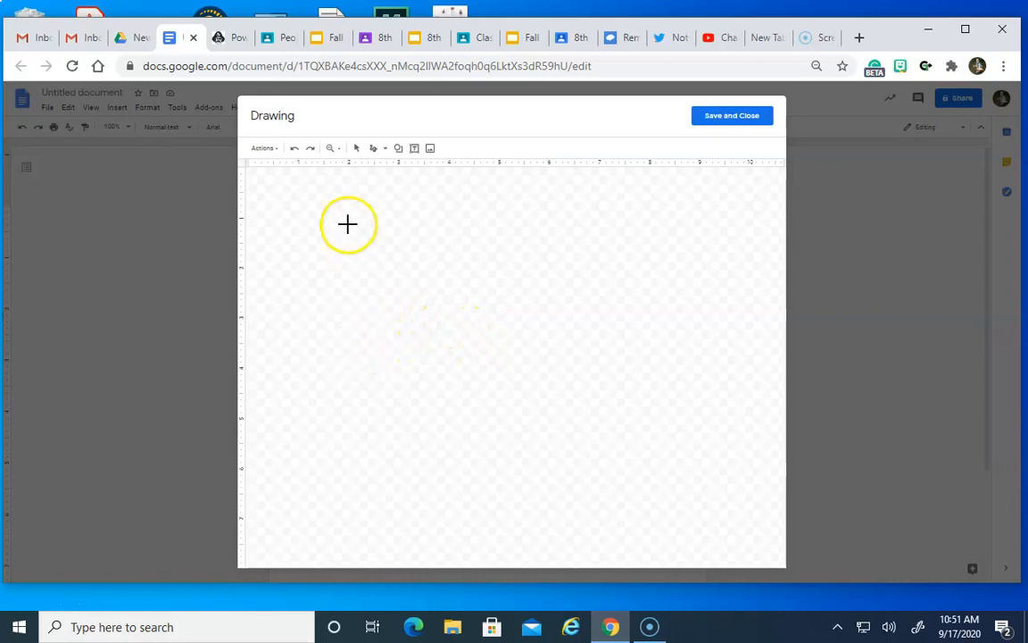
{"action": "left_click_drag", "start_coordinate": [346, 200], "coordinate": [347, 255]}
{"action": "mouse_move", "coordinate": [344, 204]}
{"action": "left_mouse_down"}
{"action": "mouse_move", "coordinate": [377, 206]}
{"action": "mouse_move", "coordinate": [331, 249]}
{"action": "left_mouse_up"}
{"action": "mouse_move", "coordinate": [393, 228]}
{"action": "left_mouse_down"}
{"action": "mouse_move", "coordinate": [424, 217]}
{"action": "mouse_move", "coordinate": [410, 223]}
{"action": "mouse_move", "coordinate": [420, 234]}
{"action": "mouse_move", "coordinate": [422, 216]}
{"action": "mouse_move", "coordinate": [429, 232]}
{"action": "mouse_move", "coordinate": [419, 218]}
{"action": "mouse_move", "coordinate": [432, 232]}
{"action": "mouse_move", "coordinate": [430, 219]}
{"action": "mouse_move", "coordinate": [457, 231]}
{"action": "mouse_move", "coordinate": [455, 211]}
{"action": "mouse_move", "coordinate": [507, 214]}
{"action": "left_mouse_up"}
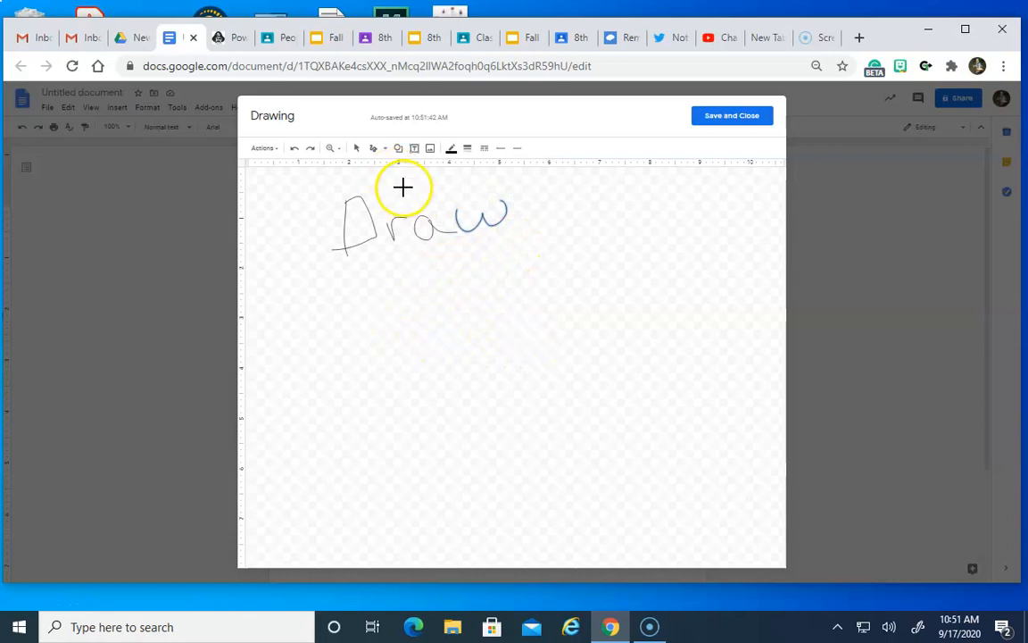
{"action": "left_click", "coordinate": [470, 149]}
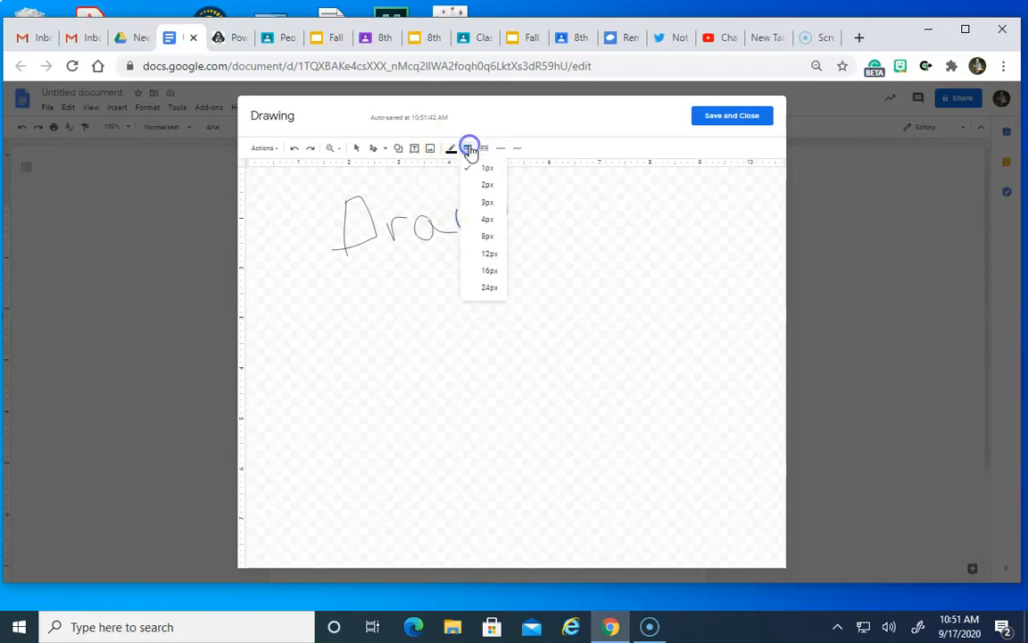
{"action": "left_click", "coordinate": [487, 201]}
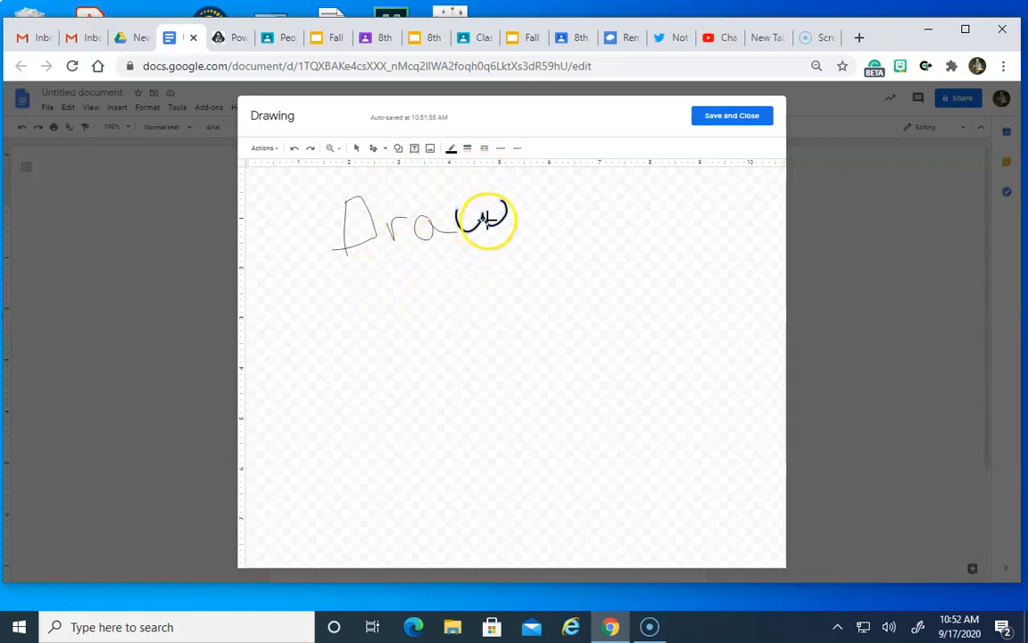
Delete every scribbled stroke of the word "Draw" from the canvas, one at a time.
{"action": "left_click", "coordinate": [356, 148]}
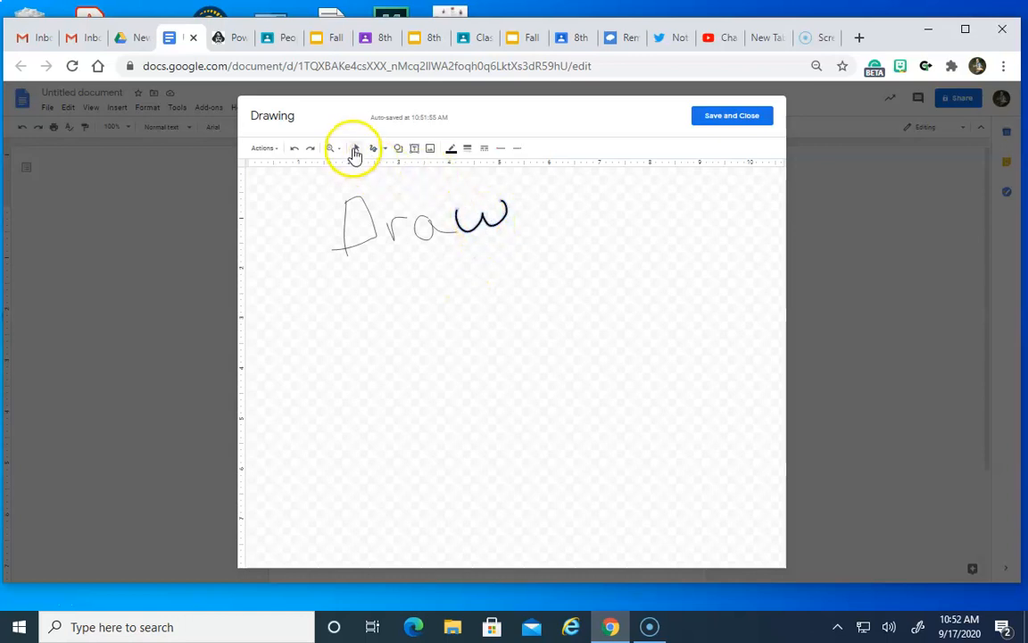
{"action": "left_click", "coordinate": [509, 230]}
{"action": "key", "text": "Delete"}
{"action": "left_click", "coordinate": [425, 229]}
{"action": "key", "text": "Delete"}
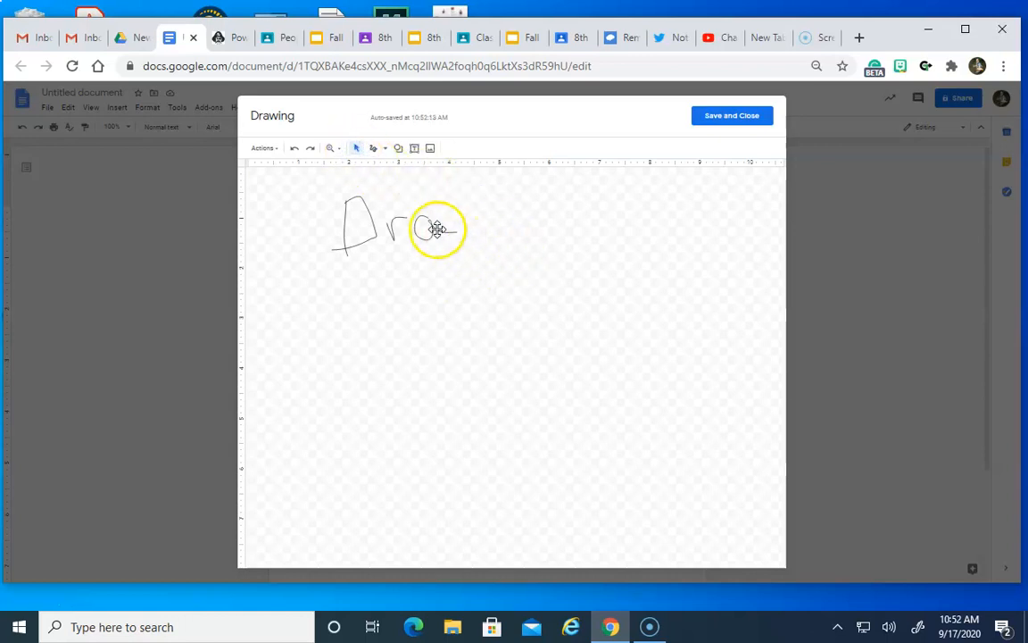
{"action": "left_click", "coordinate": [398, 227]}
{"action": "key", "text": "Delete"}
{"action": "left_click", "coordinate": [351, 200]}
{"action": "key", "text": "Delete"}
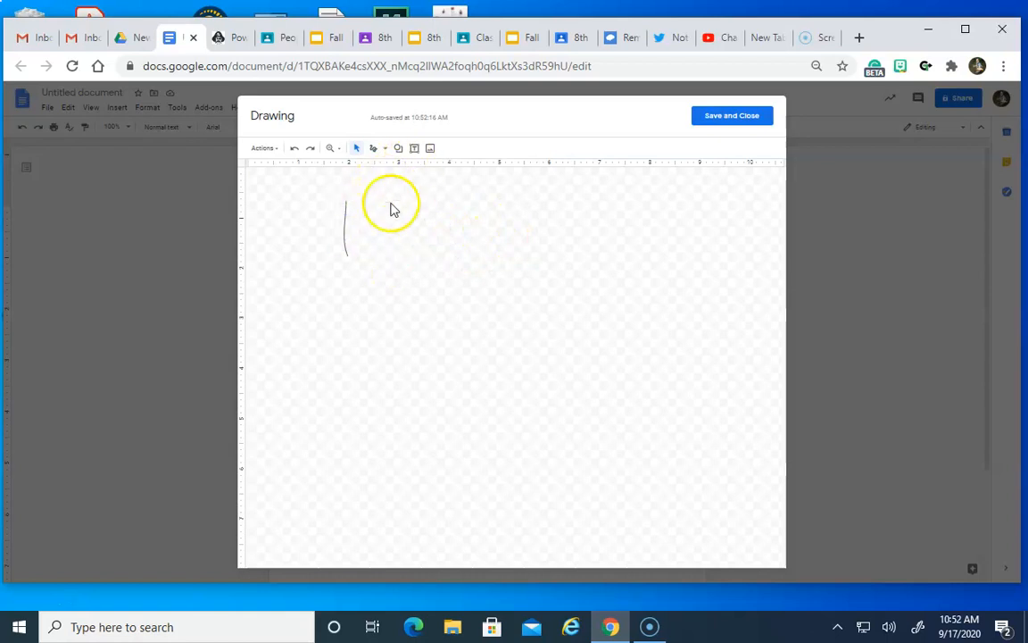
{"action": "left_click", "coordinate": [346, 218]}
{"action": "key", "text": "Delete"}
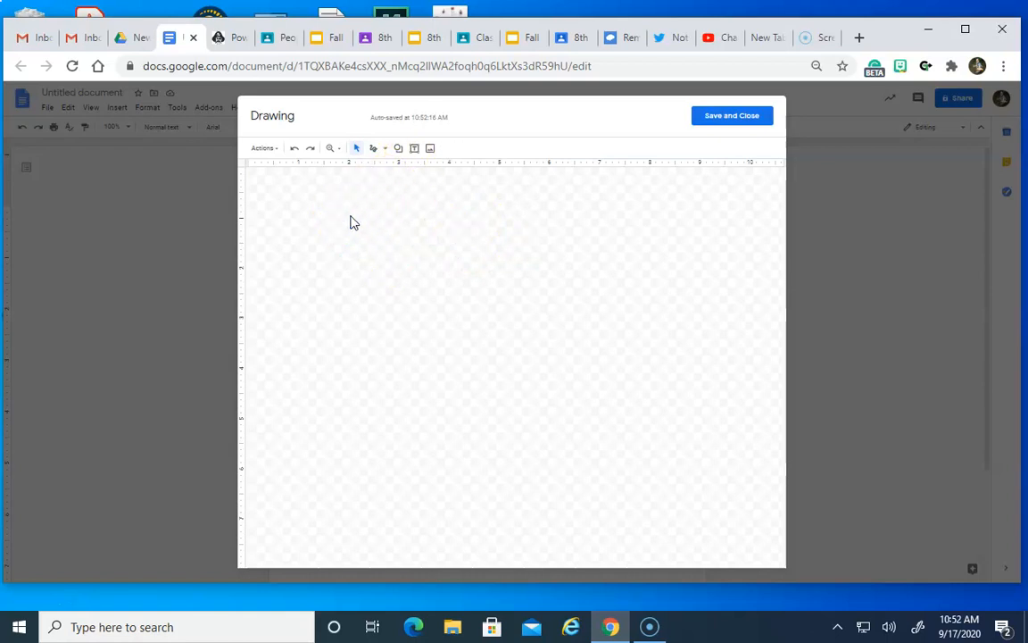
Scribble a fish outline facing left, with an upper and a lower body curve crossing into a closed tail fin.
{"action": "left_click", "coordinate": [376, 150]}
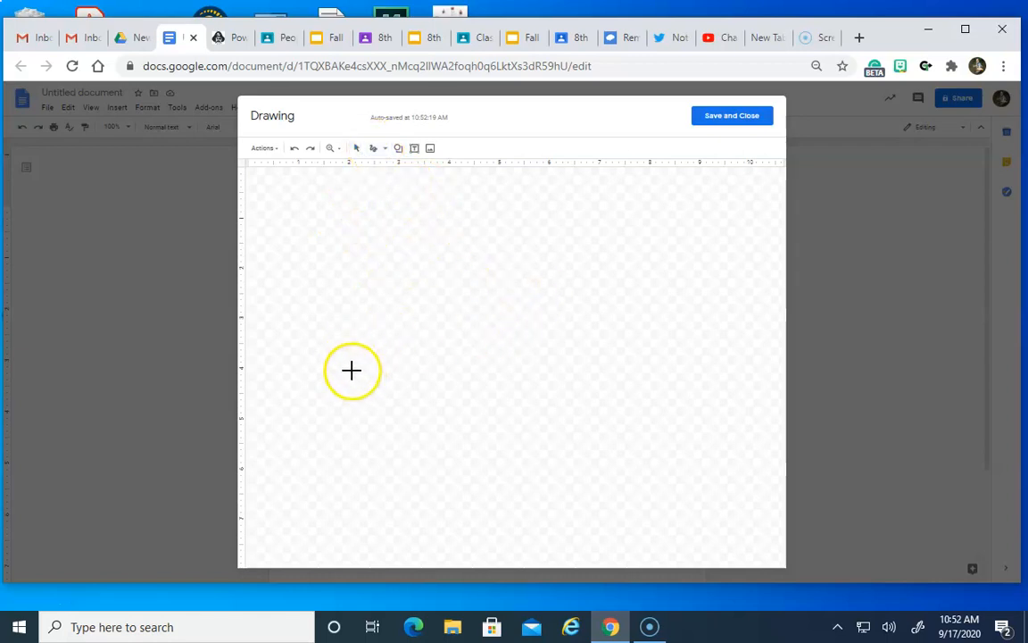
{"action": "mouse_move", "coordinate": [337, 363]}
{"action": "left_mouse_down"}
{"action": "mouse_move", "coordinate": [368, 308]}
{"action": "mouse_move", "coordinate": [410, 288]}
{"action": "mouse_move", "coordinate": [494, 278]}
{"action": "mouse_move", "coordinate": [596, 310]}
{"action": "mouse_move", "coordinate": [683, 372]}
{"action": "left_mouse_up"}
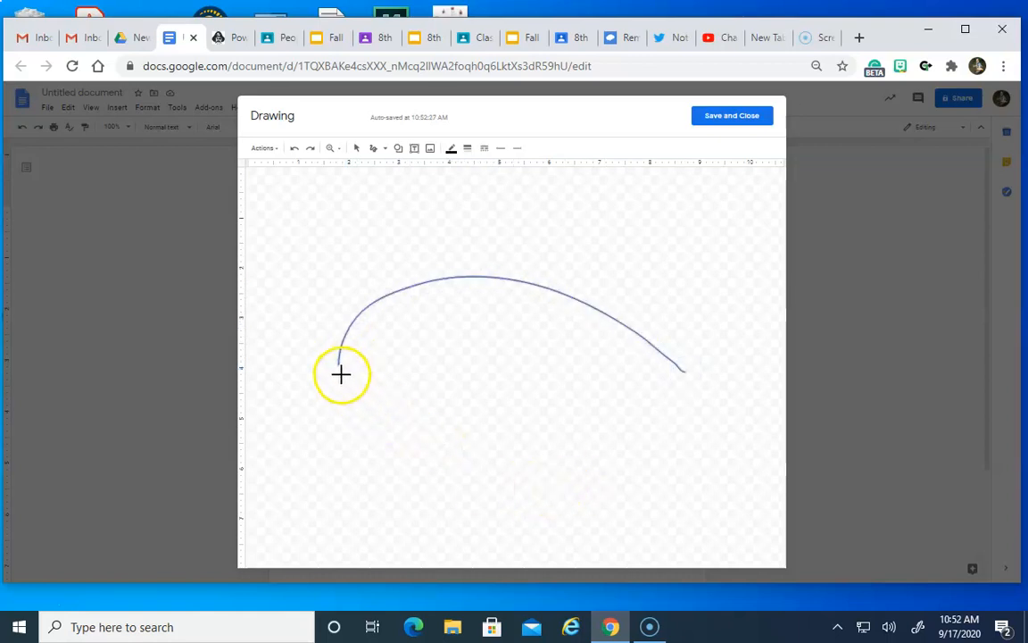
{"action": "mouse_move", "coordinate": [339, 366]}
{"action": "left_mouse_down"}
{"action": "mouse_move", "coordinate": [413, 405]}
{"action": "mouse_move", "coordinate": [518, 401]}
{"action": "mouse_move", "coordinate": [607, 355]}
{"action": "mouse_move", "coordinate": [675, 282]}
{"action": "left_mouse_up"}
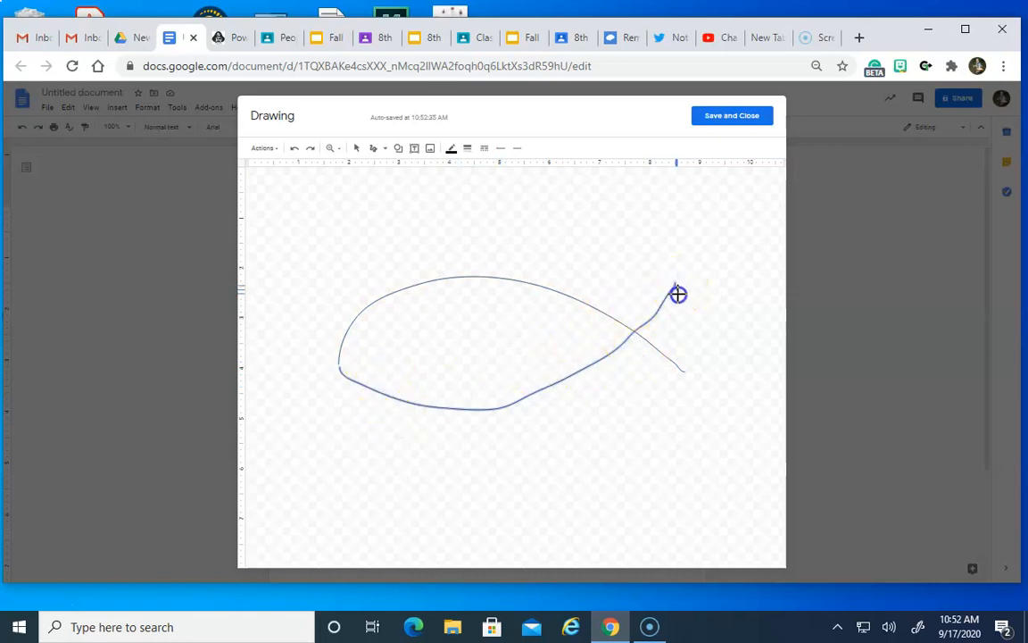
{"action": "left_click_drag", "start_coordinate": [684, 376], "coordinate": [684, 376]}
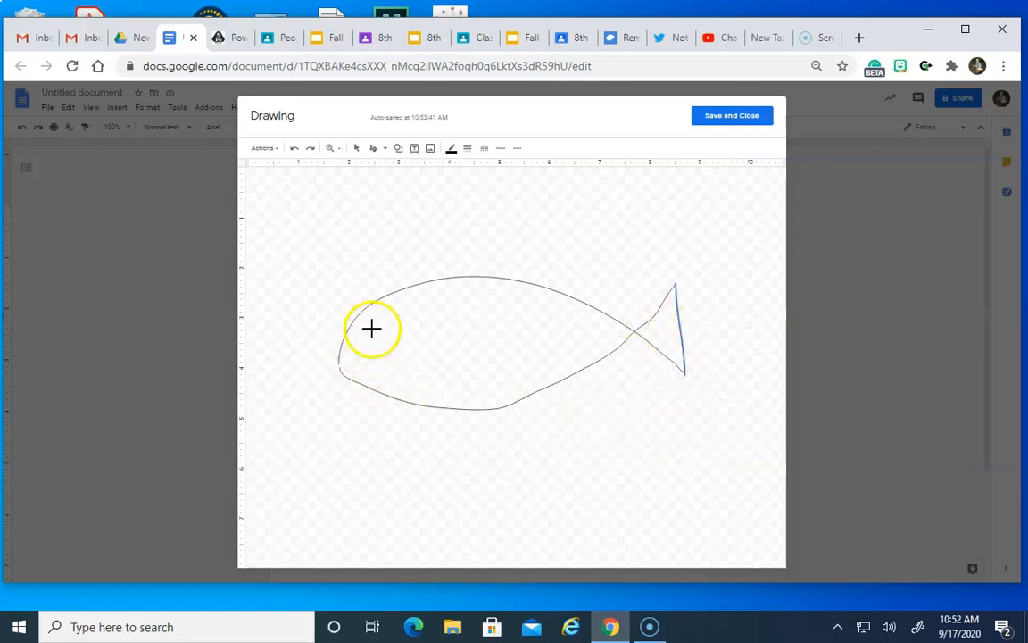
Scribble the fish's facial details: an open mouth, a curved gill cover, a small round eye and a nostril dot.
{"action": "mouse_move", "coordinate": [341, 370]}
{"action": "left_mouse_down"}
{"action": "mouse_move", "coordinate": [413, 347]}
{"action": "mouse_move", "coordinate": [417, 369]}
{"action": "mouse_move", "coordinate": [344, 370]}
{"action": "left_mouse_up"}
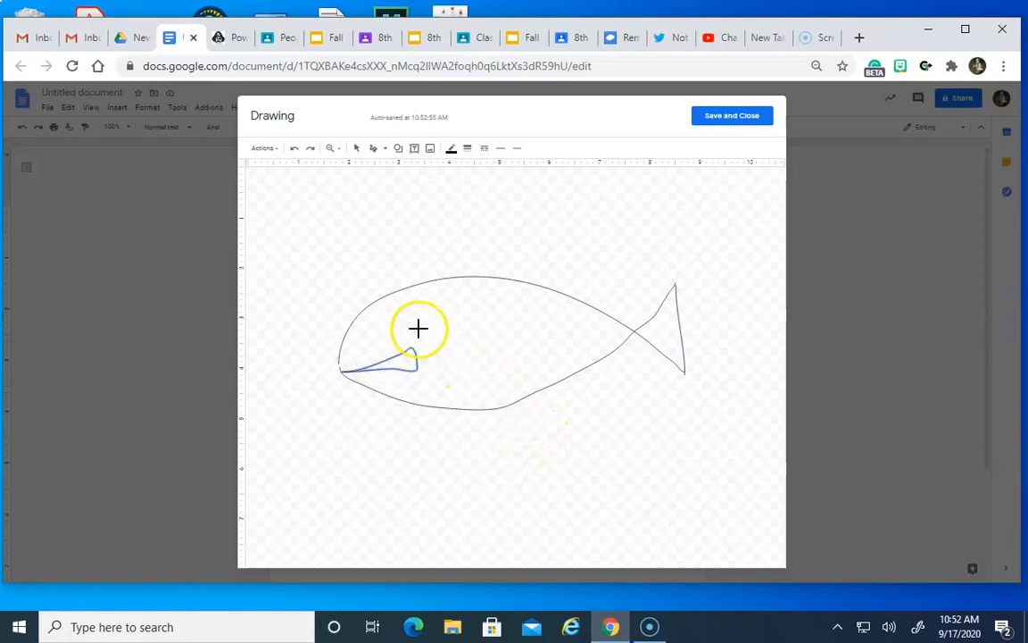
{"action": "mouse_move", "coordinate": [419, 324]}
{"action": "left_mouse_down"}
{"action": "mouse_move", "coordinate": [452, 356]}
{"action": "mouse_move", "coordinate": [449, 393]}
{"action": "mouse_move", "coordinate": [427, 407]}
{"action": "left_mouse_up"}
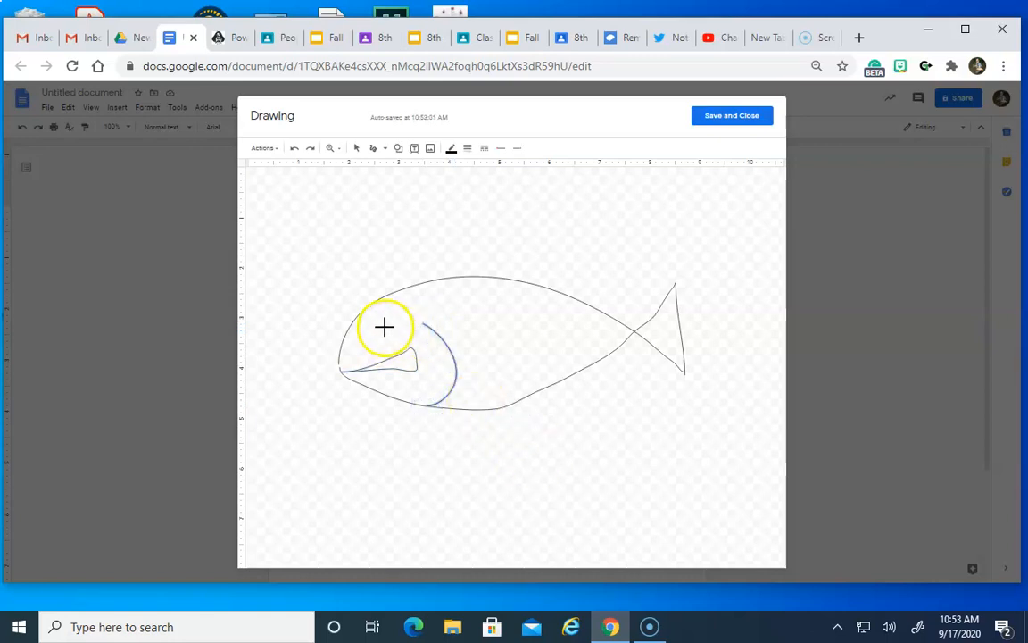
{"action": "left_click_drag", "start_coordinate": [382, 324], "coordinate": [380, 326]}
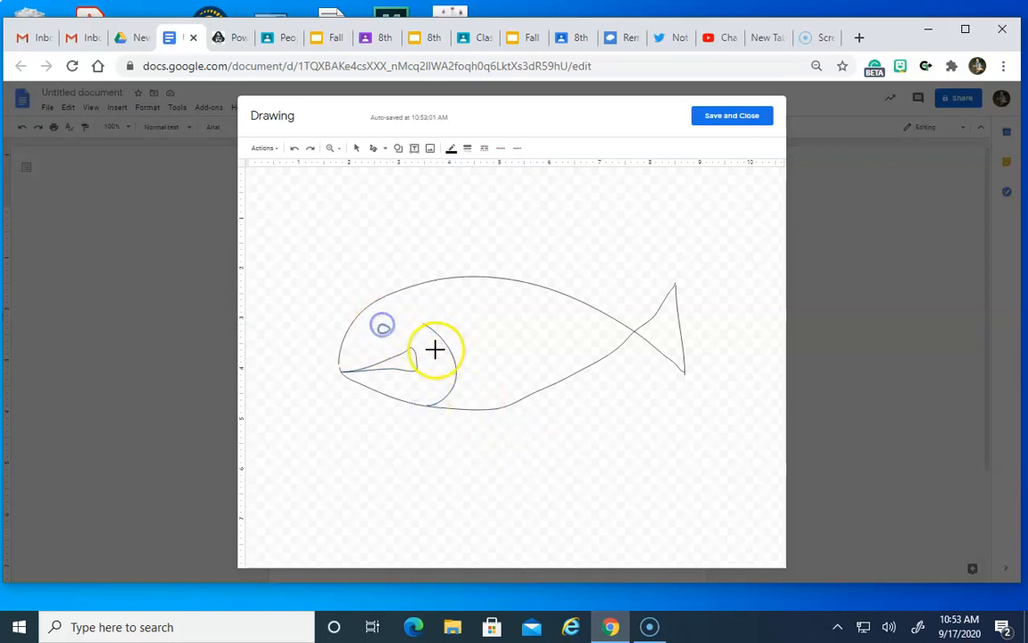
{"action": "left_click", "coordinate": [354, 352]}
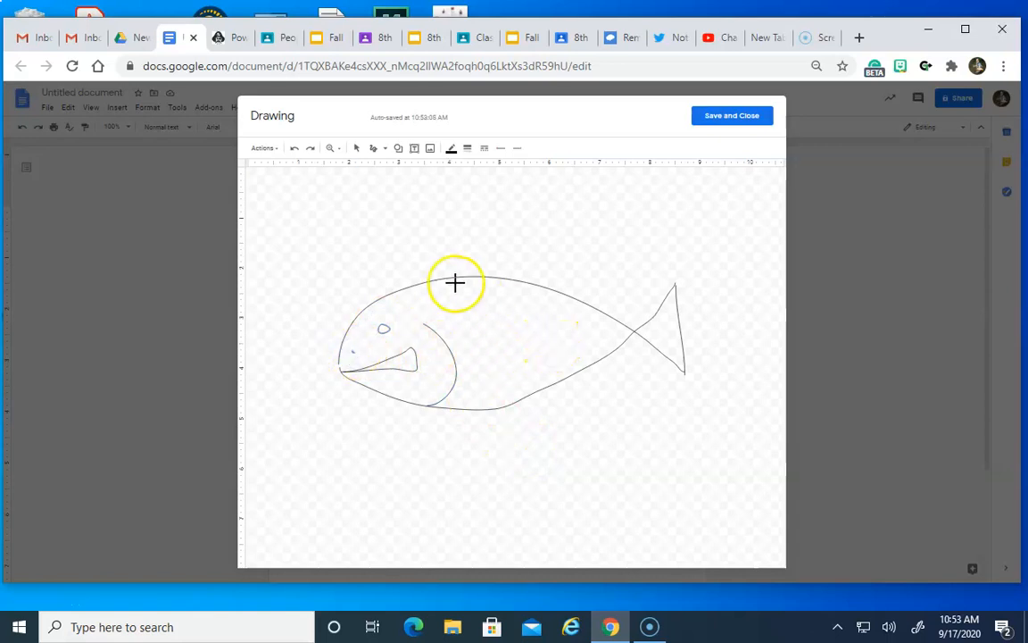
Scribble the dorsal fin, three small fins along the belly and a wavy lateral line across the fish's side.
{"action": "mouse_move", "coordinate": [457, 277]}
{"action": "left_mouse_down"}
{"action": "mouse_move", "coordinate": [519, 241]}
{"action": "mouse_move", "coordinate": [545, 288]}
{"action": "left_mouse_up"}
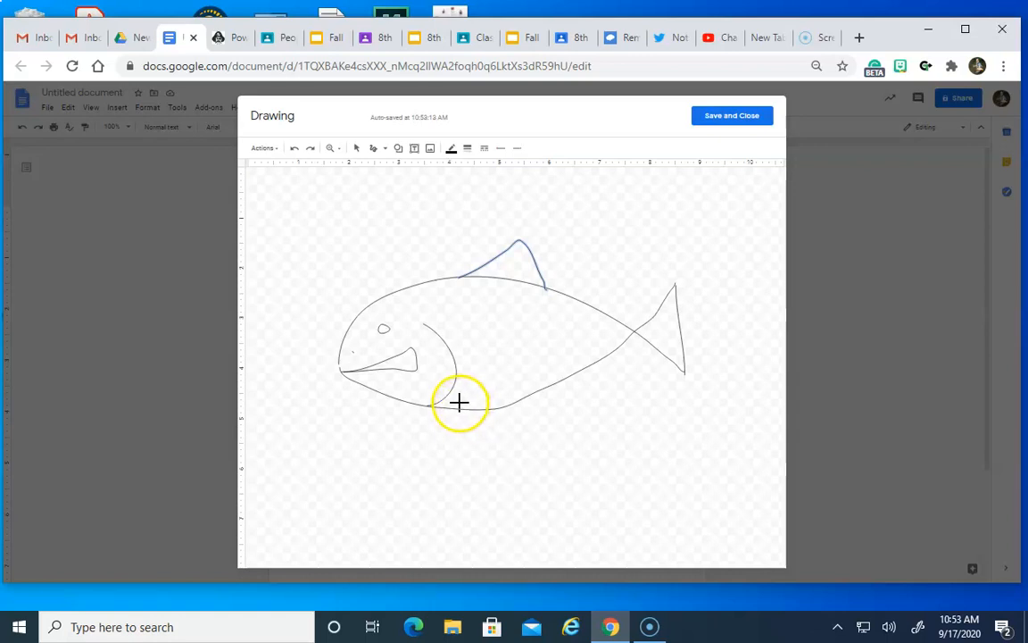
{"action": "mouse_move", "coordinate": [461, 400]}
{"action": "left_mouse_down"}
{"action": "mouse_move", "coordinate": [467, 430]}
{"action": "mouse_move", "coordinate": [496, 423]}
{"action": "mouse_move", "coordinate": [470, 405]}
{"action": "left_mouse_up"}
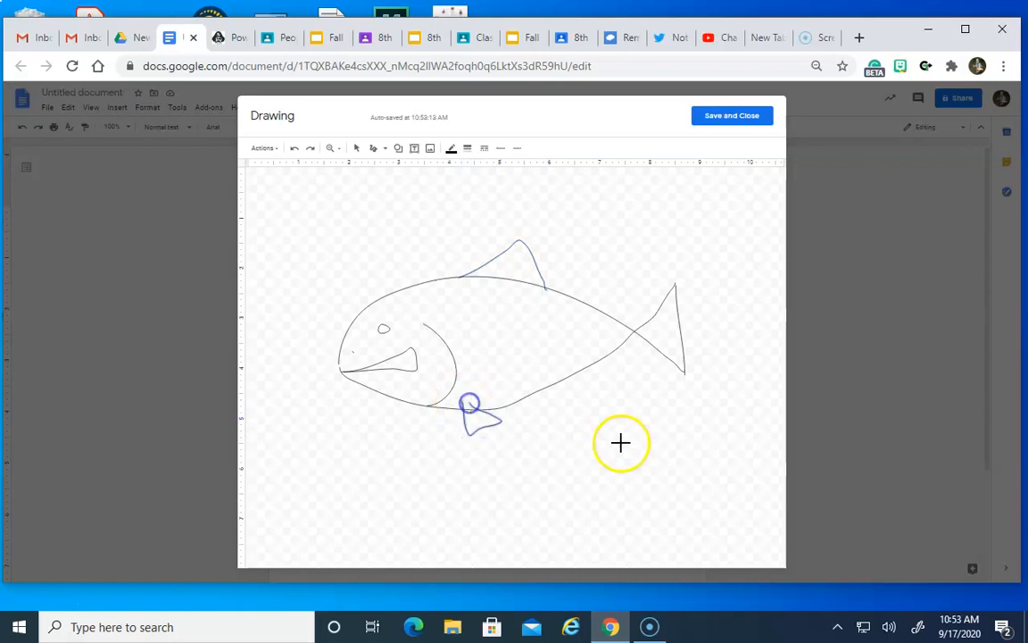
{"action": "mouse_move", "coordinate": [551, 381]}
{"action": "left_mouse_down"}
{"action": "mouse_move", "coordinate": [582, 386]}
{"action": "mouse_move", "coordinate": [592, 369]}
{"action": "mouse_move", "coordinate": [560, 370]}
{"action": "mouse_move", "coordinate": [596, 362]}
{"action": "mouse_move", "coordinate": [593, 373]}
{"action": "mouse_move", "coordinate": [644, 349]}
{"action": "left_mouse_up"}
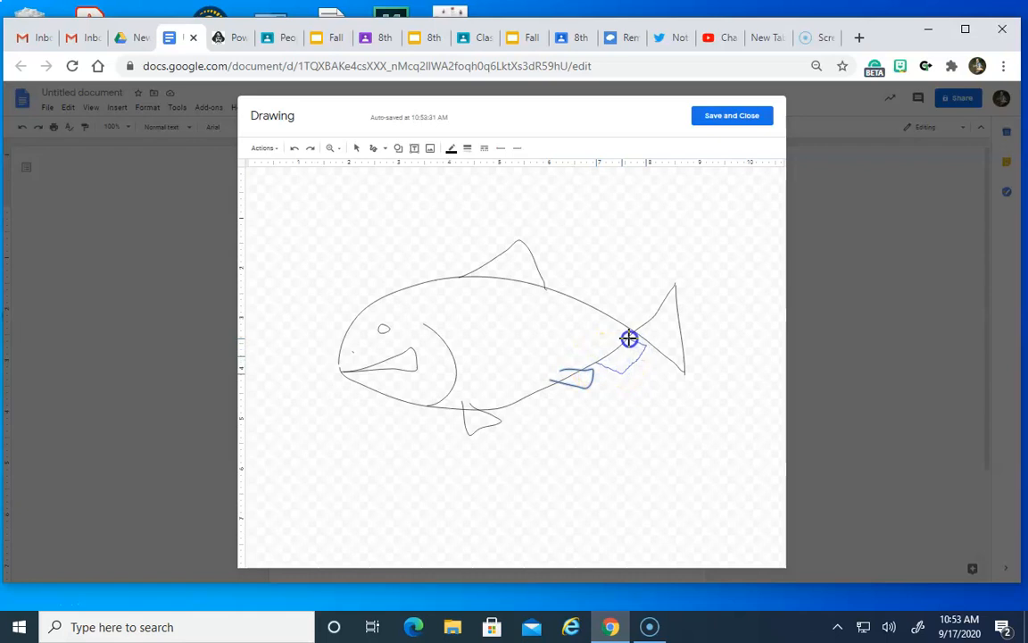
{"action": "left_click_drag", "start_coordinate": [629, 338], "coordinate": [631, 340]}
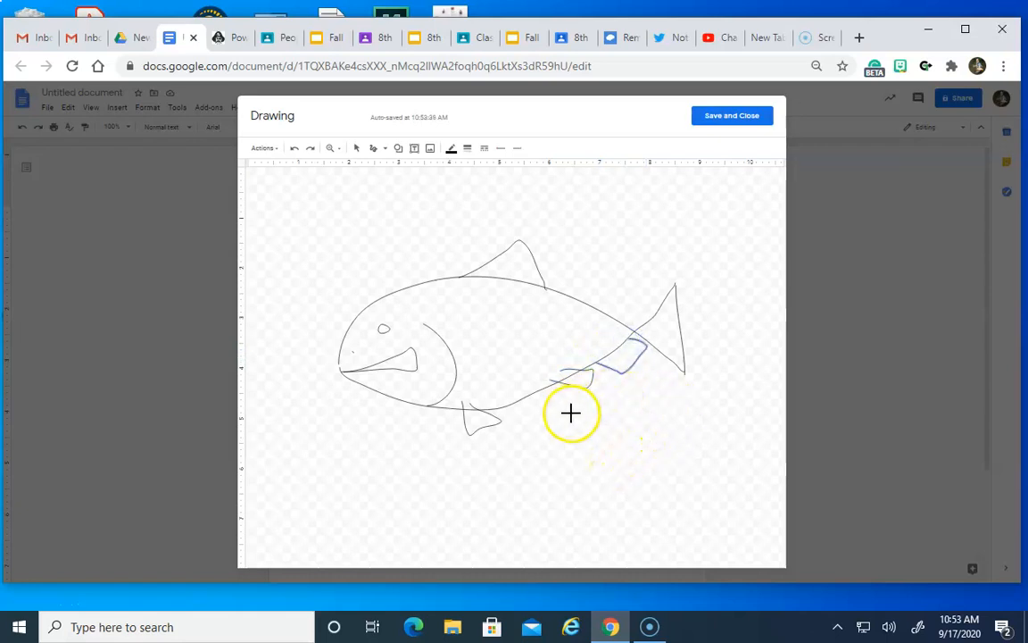
{"action": "mouse_move", "coordinate": [448, 337]}
{"action": "left_mouse_down"}
{"action": "mouse_move", "coordinate": [519, 325]}
{"action": "mouse_move", "coordinate": [586, 331]}
{"action": "left_mouse_up"}
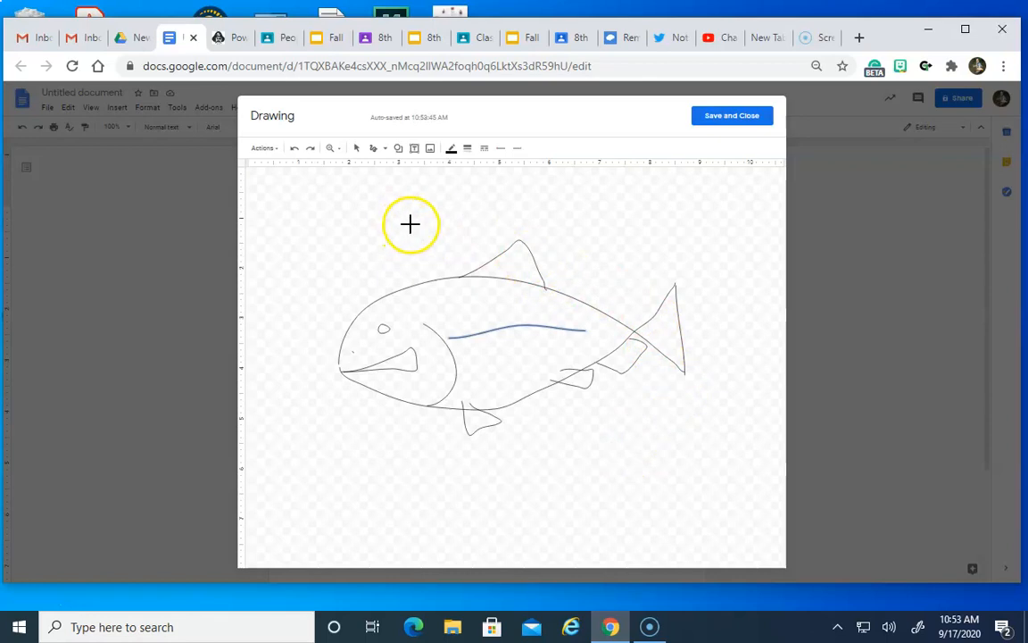
Draw straight label lines with the Line tool outward from the fish's eye, dorsal fin and lateral line.
{"action": "left_click", "coordinate": [374, 152]}
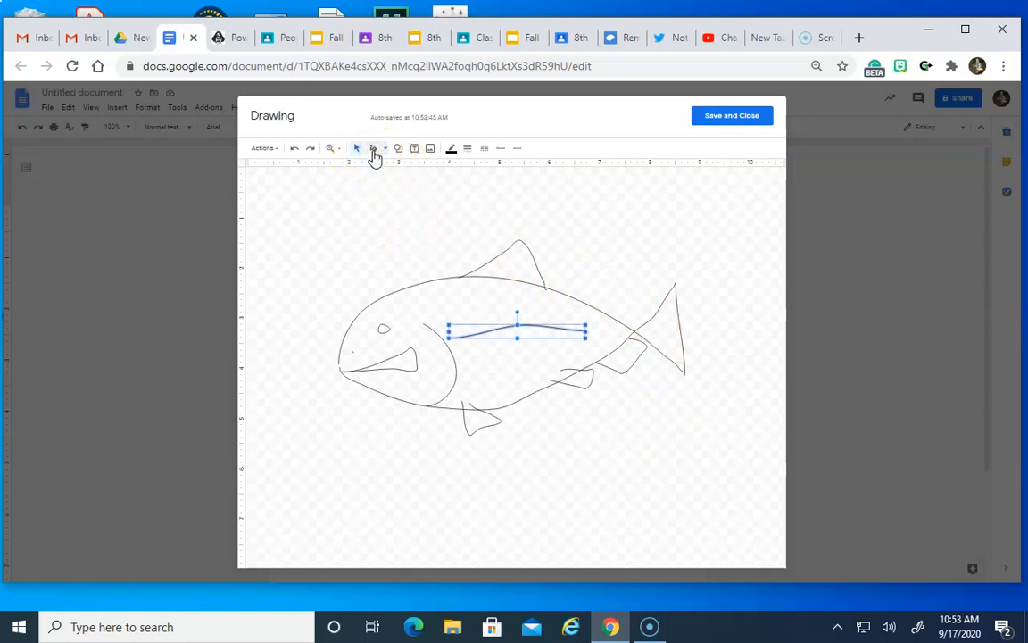
{"action": "left_click", "coordinate": [386, 149]}
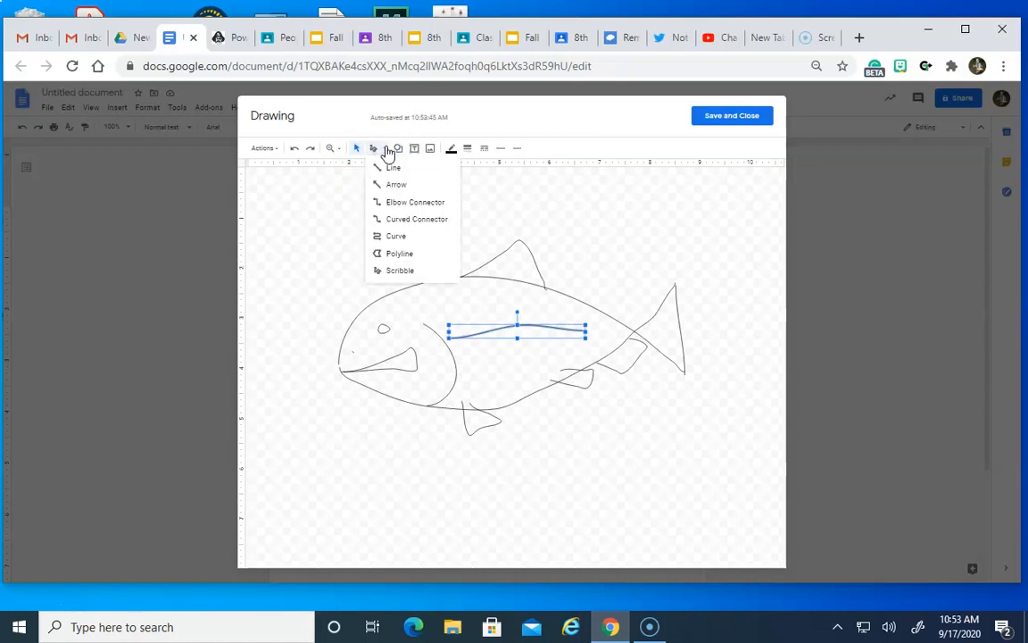
{"action": "left_click", "coordinate": [392, 168]}
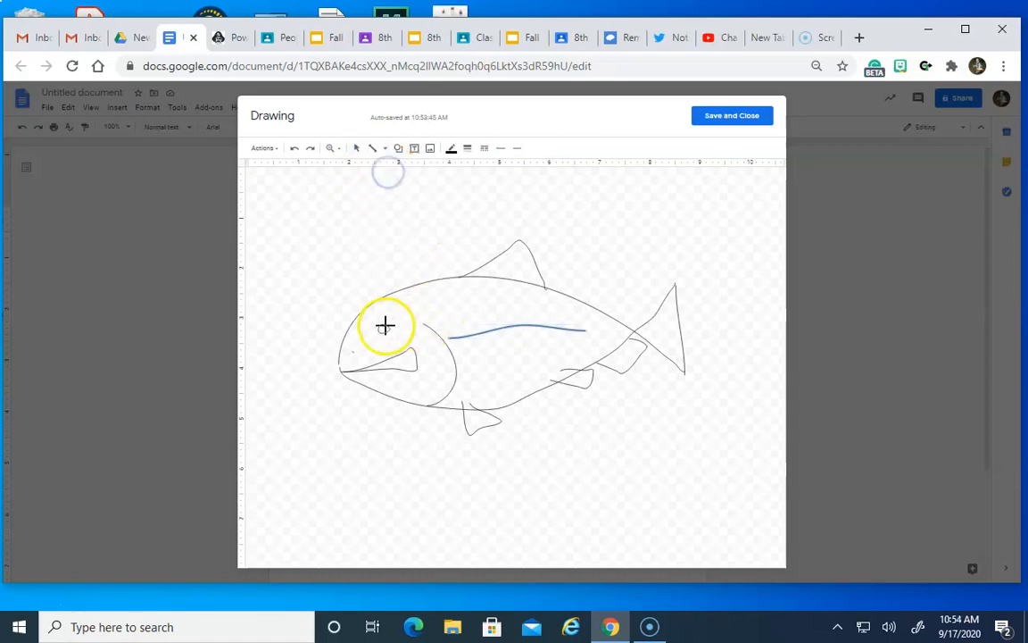
{"action": "left_click_drag", "start_coordinate": [358, 257], "coordinate": [358, 257]}
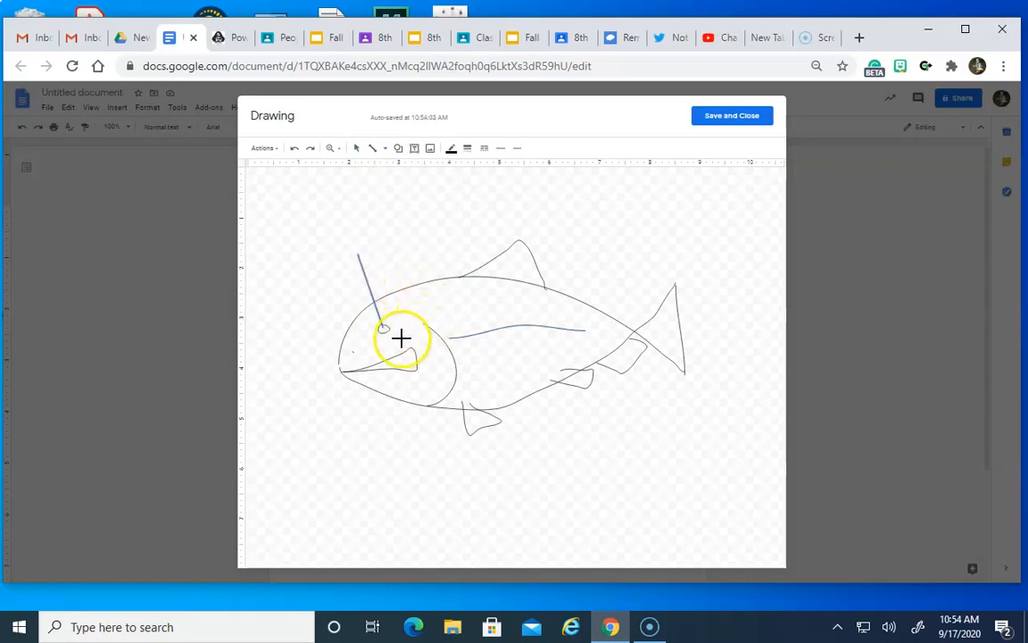
{"action": "left_click_drag", "start_coordinate": [500, 266], "coordinate": [475, 225]}
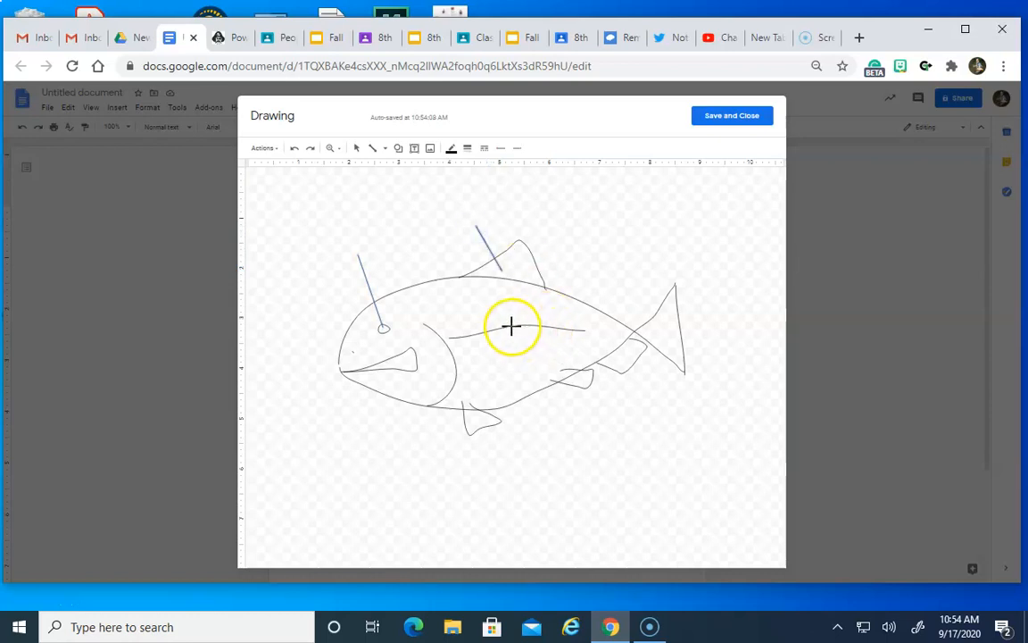
{"action": "left_click_drag", "start_coordinate": [487, 328], "coordinate": [586, 252]}
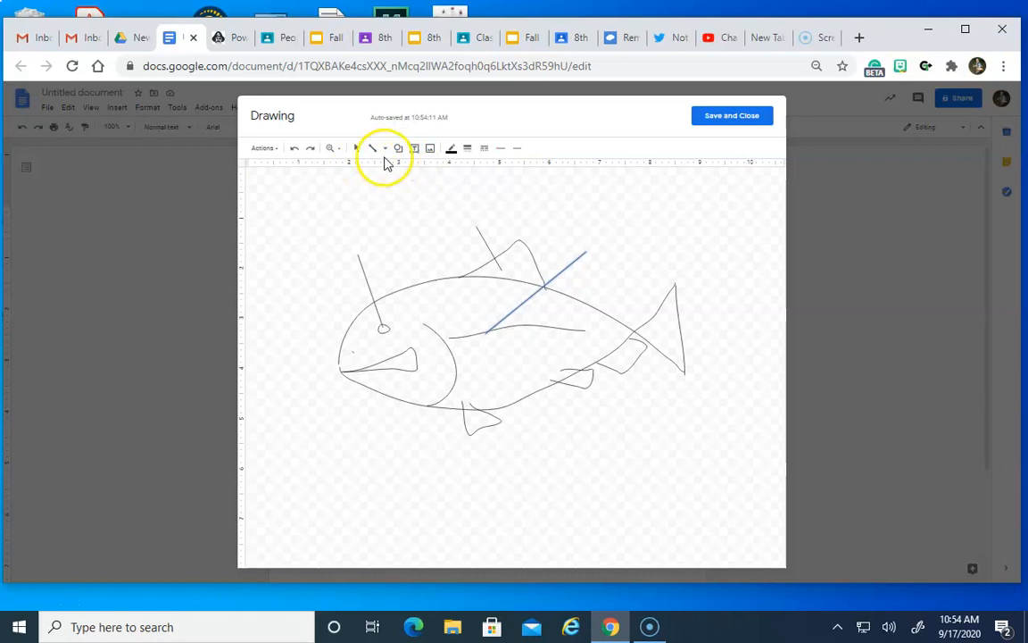
Scribble a small rounded fin on the fish's back between the dorsal fin and the tail.
{"action": "left_click", "coordinate": [382, 153]}
{"action": "left_click", "coordinate": [399, 269]}
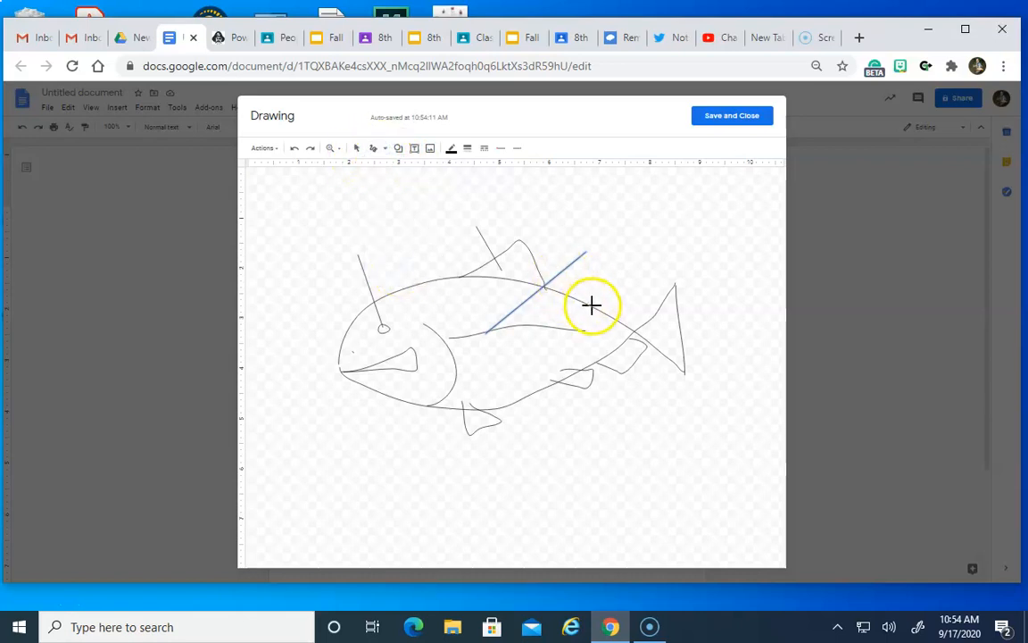
{"action": "left_click_drag", "start_coordinate": [600, 301], "coordinate": [603, 310]}
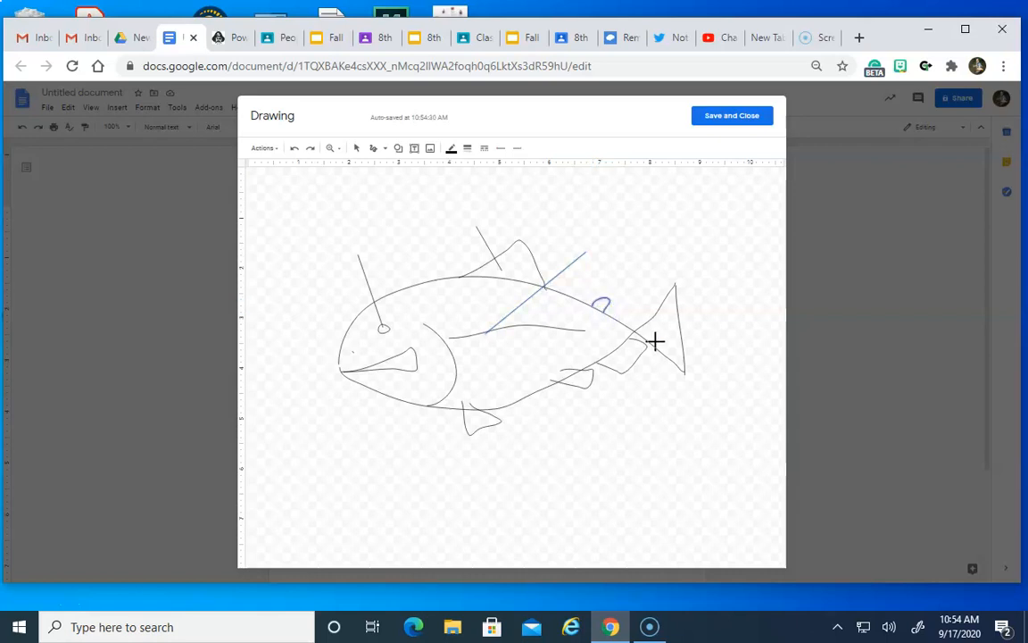
{"action": "left_click", "coordinate": [547, 344]}
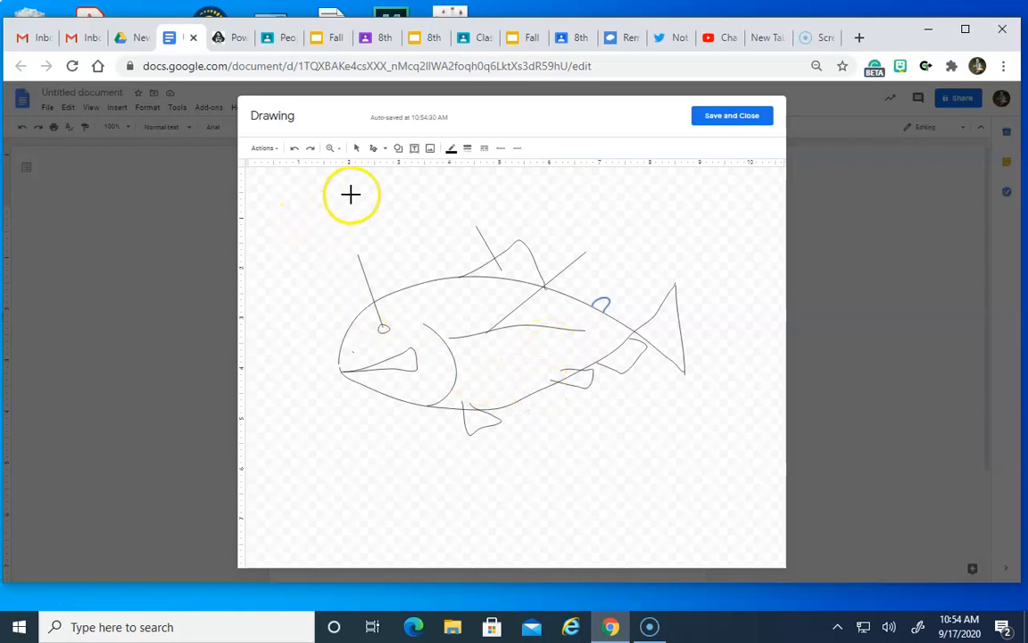
Draw straight label lines outward from the small back fin, the tail fin and each of the three belly fins.
{"action": "left_click", "coordinate": [374, 149]}
{"action": "left_click", "coordinate": [375, 148]}
{"action": "left_click", "coordinate": [390, 175]}
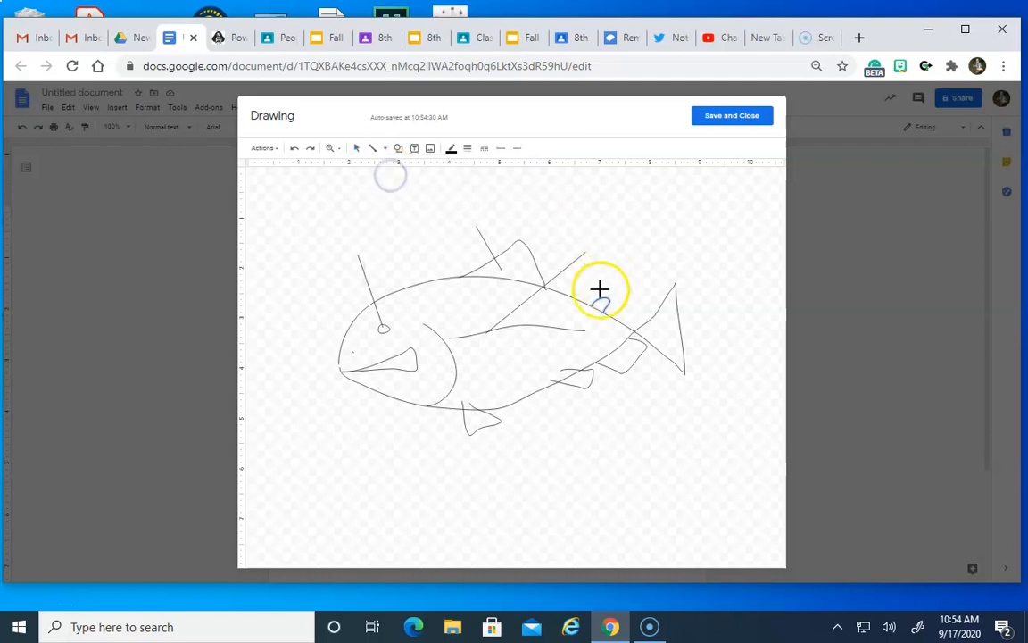
{"action": "left_click_drag", "start_coordinate": [600, 305], "coordinate": [624, 262]}
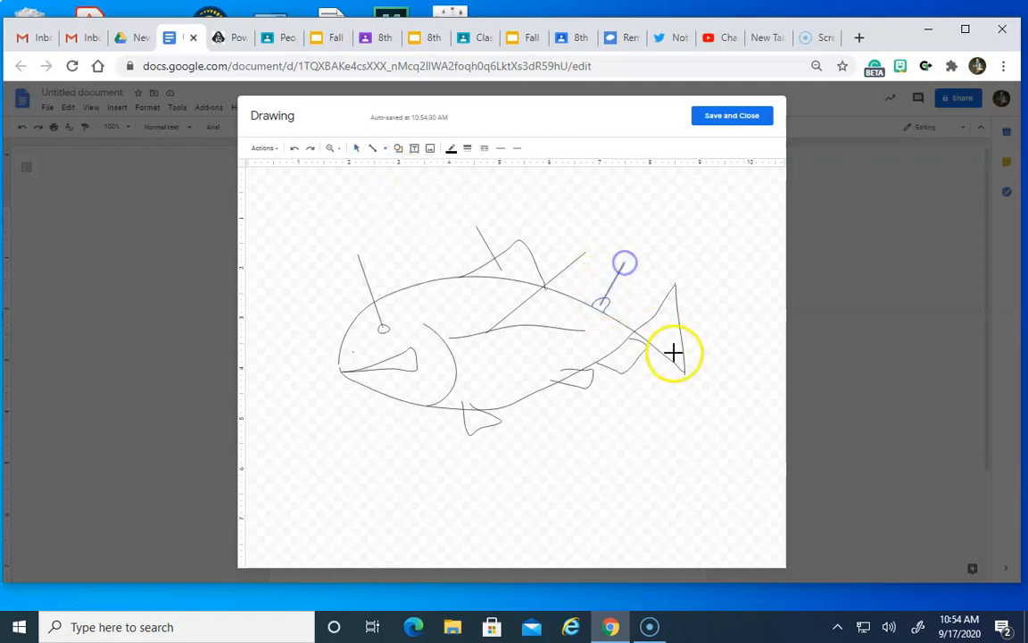
{"action": "left_click_drag", "start_coordinate": [666, 328], "coordinate": [712, 285]}
{"action": "left_click_drag", "start_coordinate": [623, 357], "coordinate": [676, 416]}
{"action": "left_click_drag", "start_coordinate": [576, 379], "coordinate": [601, 449]}
{"action": "left_click_drag", "start_coordinate": [475, 420], "coordinate": [510, 487]}
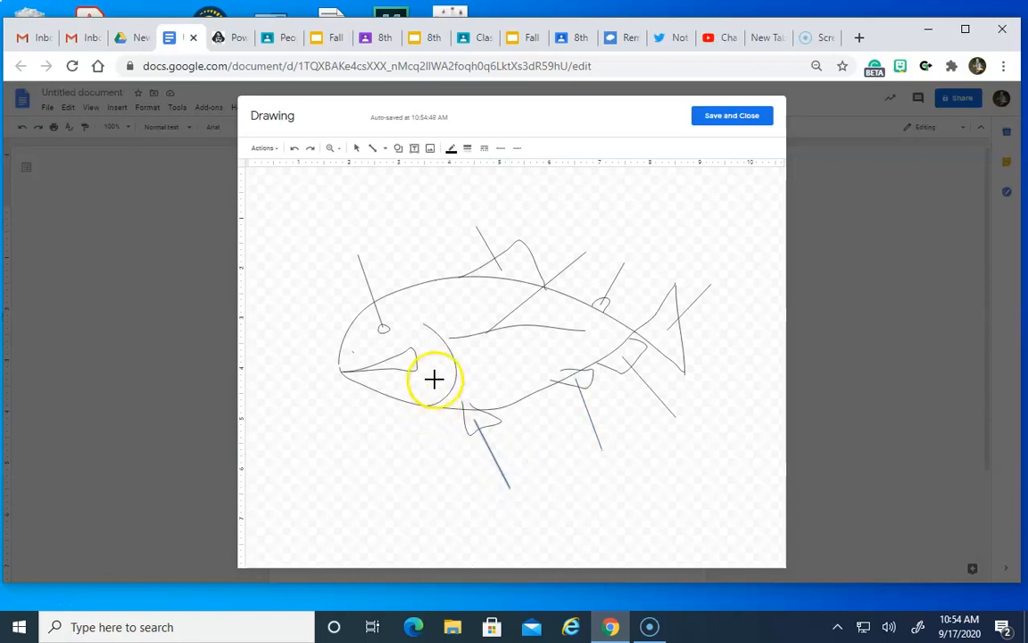
Draw straight label lines outward from the fish's gill cover, mouth and nostril.
{"action": "left_click_drag", "start_coordinate": [435, 357], "coordinate": [419, 475]}
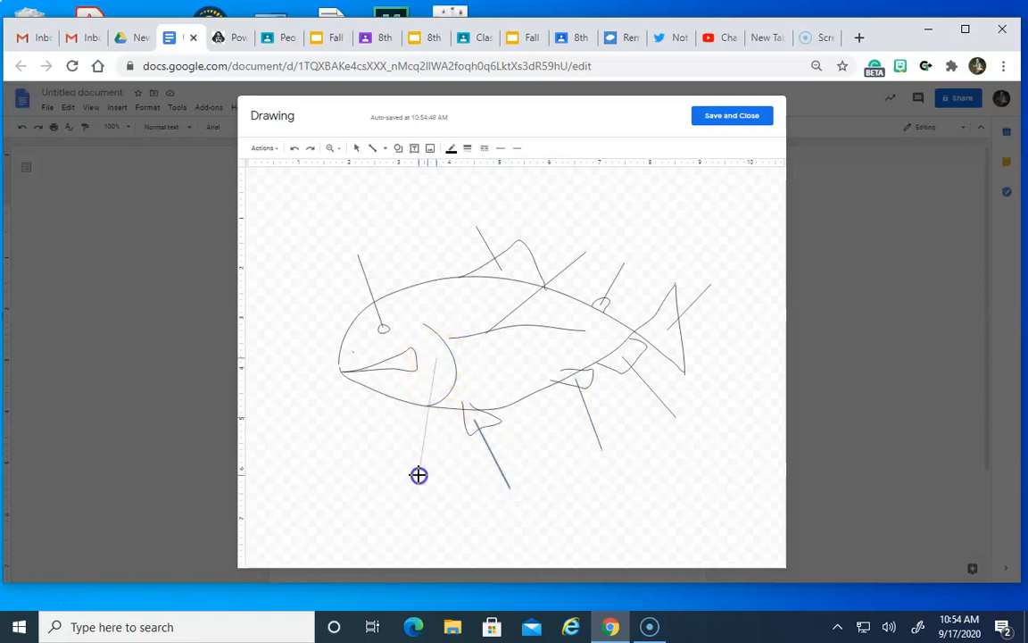
{"action": "left_click_drag", "start_coordinate": [355, 392], "coordinate": [310, 429]}
{"action": "left_click_drag", "start_coordinate": [354, 349], "coordinate": [309, 310]}
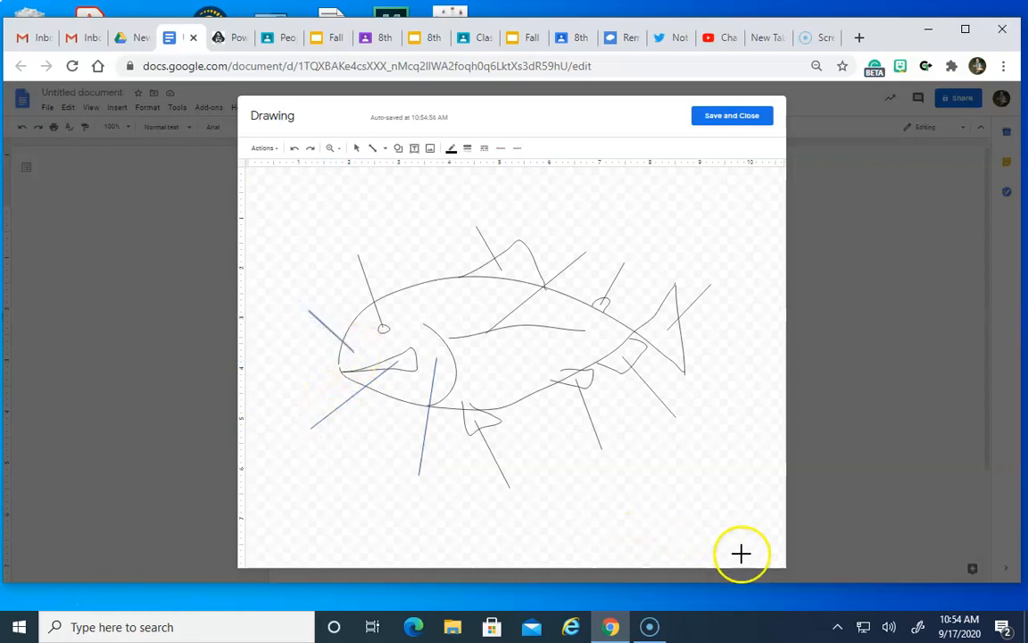
Add a text box reading "Nares" at the end of the nostril line and narrow it slightly.
{"action": "left_click", "coordinate": [414, 149]}
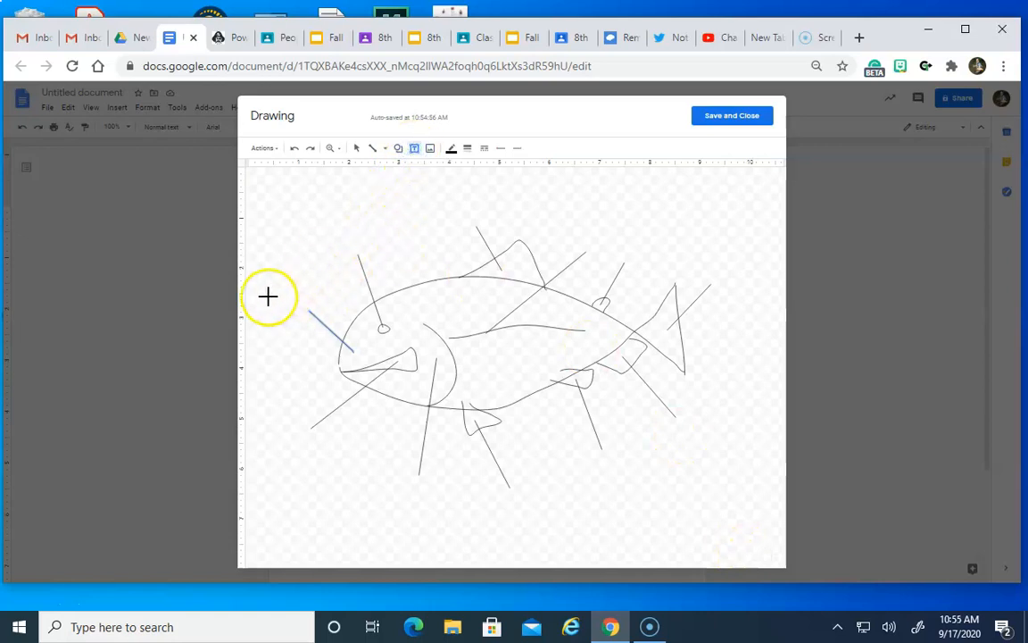
{"action": "left_click_drag", "start_coordinate": [276, 296], "coordinate": [340, 311]}
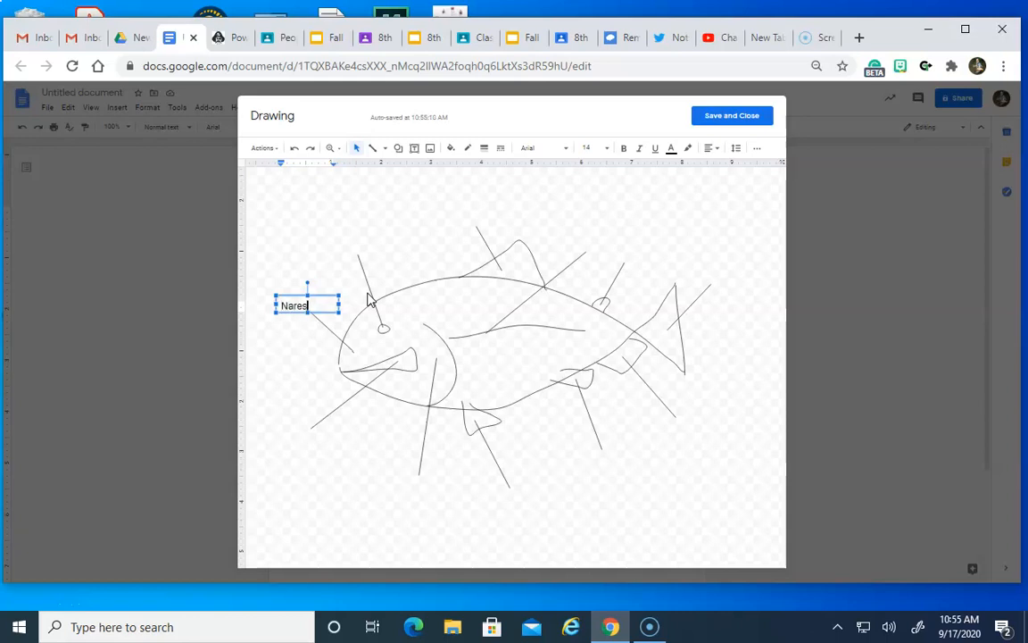
{"action": "left_click_drag", "start_coordinate": [340, 304], "coordinate": [330, 304]}
Duplicate the Nares label, change the copy's text to "Eye" and place it at the end of the eye line.
{"action": "left_click", "coordinate": [313, 295]}
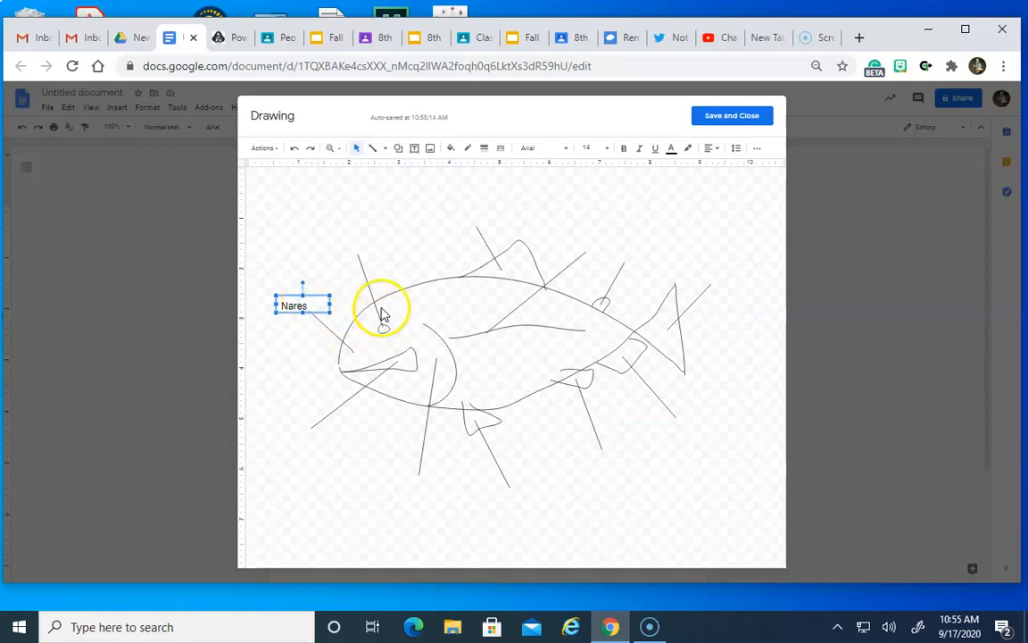
{"action": "key", "text": "ctrl+d"}
{"action": "left_click_drag", "start_coordinate": [326, 305], "coordinate": [366, 245]}
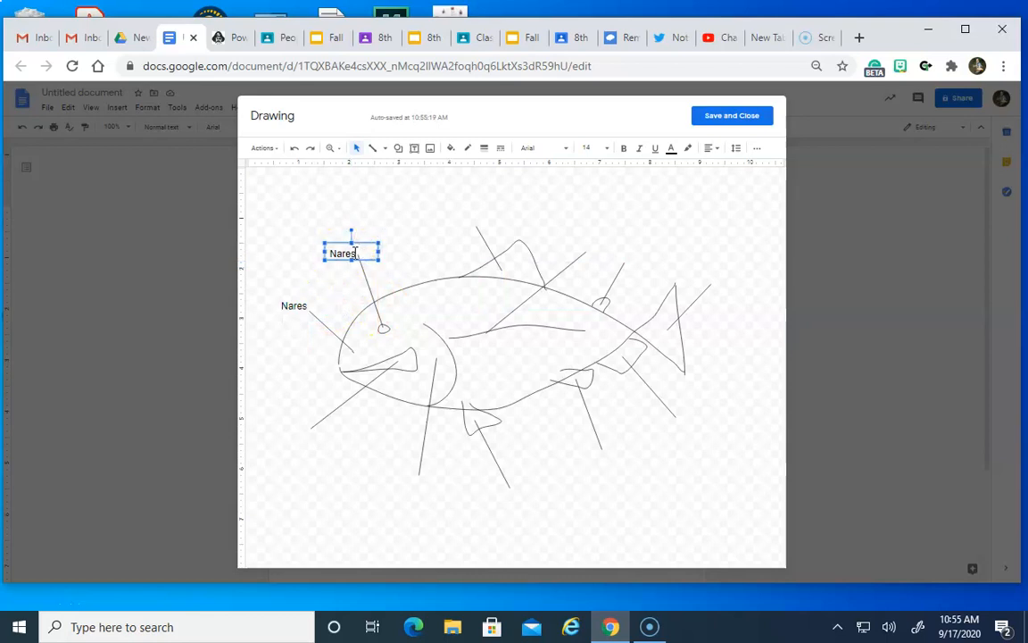
{"action": "double_click", "coordinate": [344, 253]}
{"action": "key", "text": "BackSpace"}
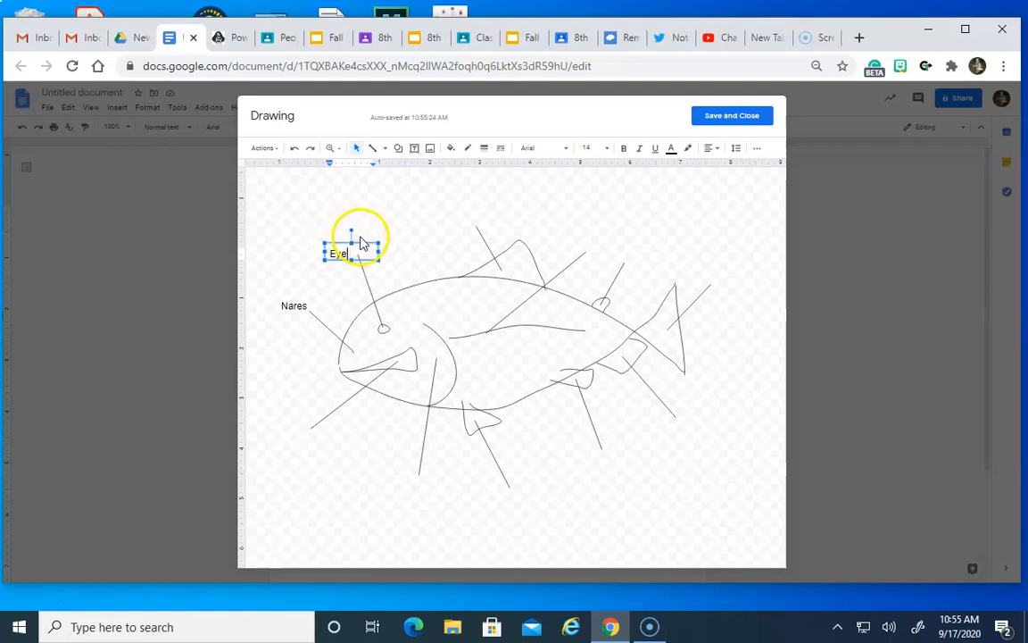
{"action": "left_click_drag", "start_coordinate": [358, 237], "coordinate": [371, 241]}
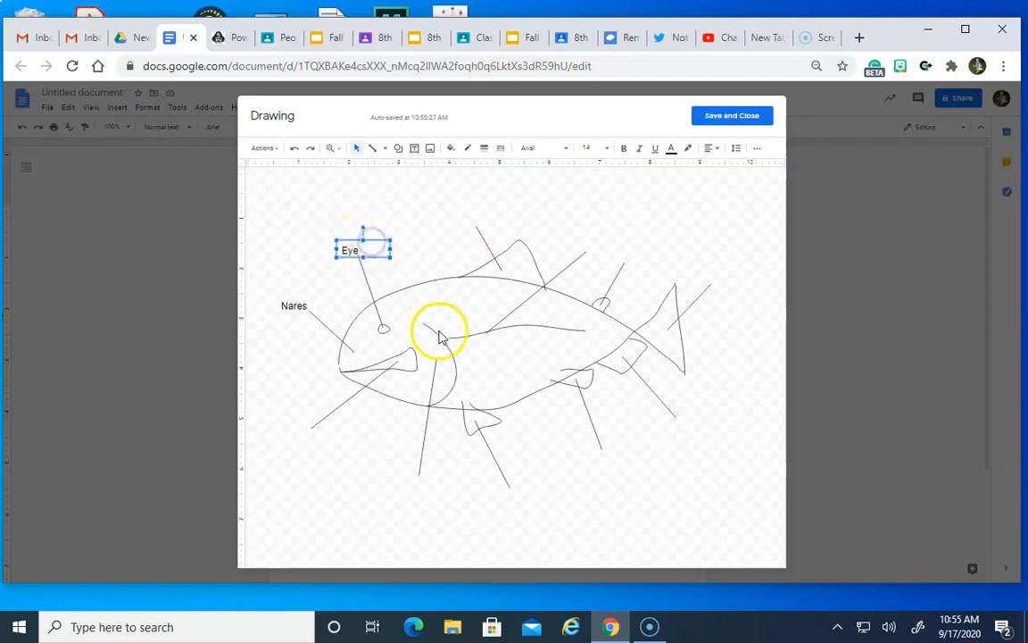
Label the dorsal fin line "Dorsal fin" and the lateral line's line "Lateral Line" with label copies, widening the latter to fit one row.
{"action": "left_click", "coordinate": [371, 242]}
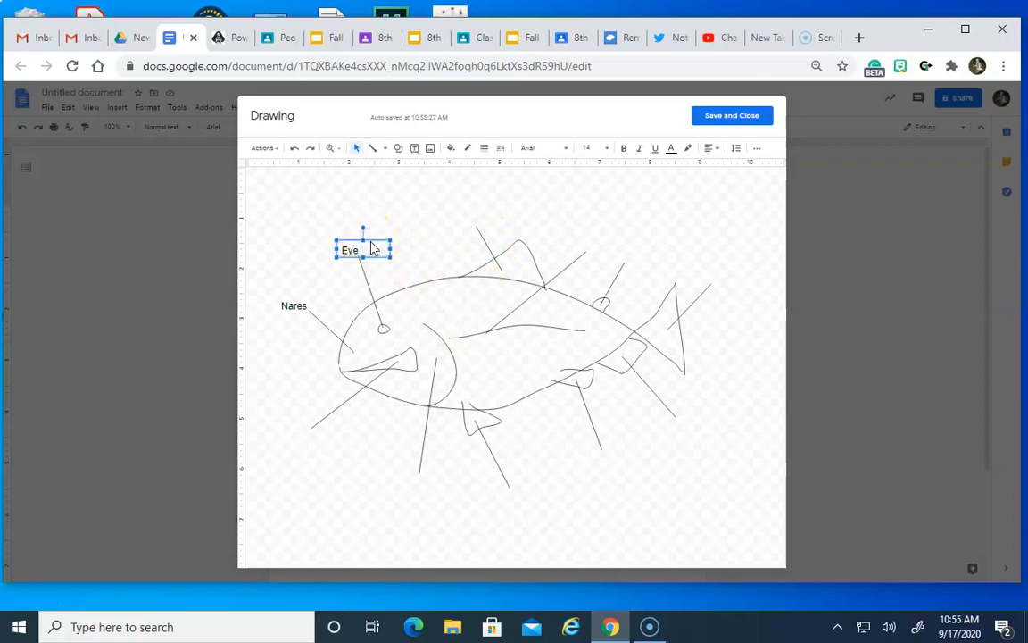
{"action": "left_click_drag", "start_coordinate": [372, 243], "coordinate": [599, 291]}
{"action": "left_click", "coordinate": [461, 222]}
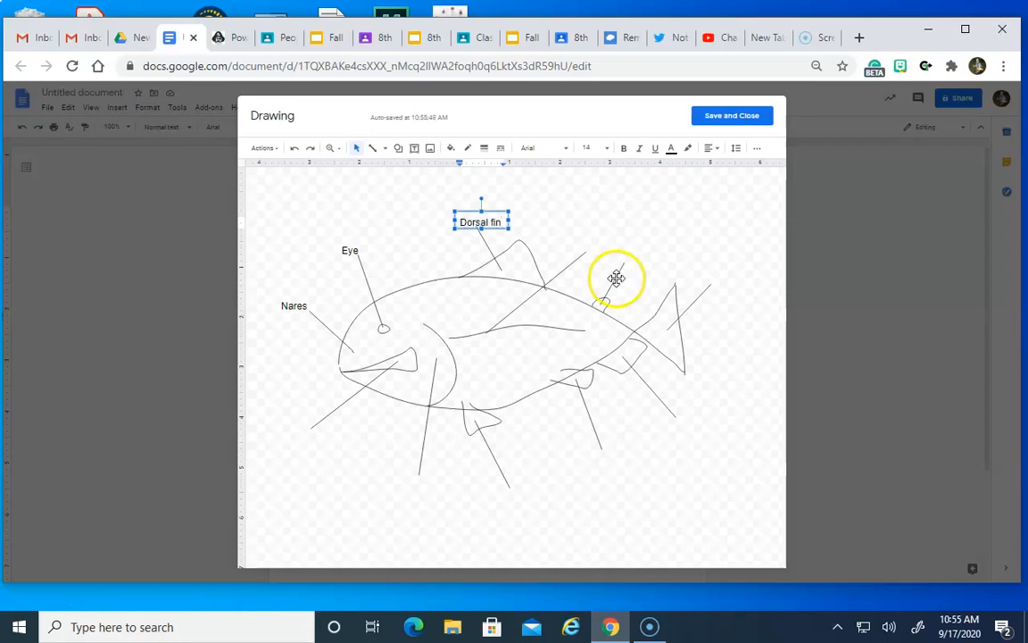
{"action": "left_click", "coordinate": [497, 210]}
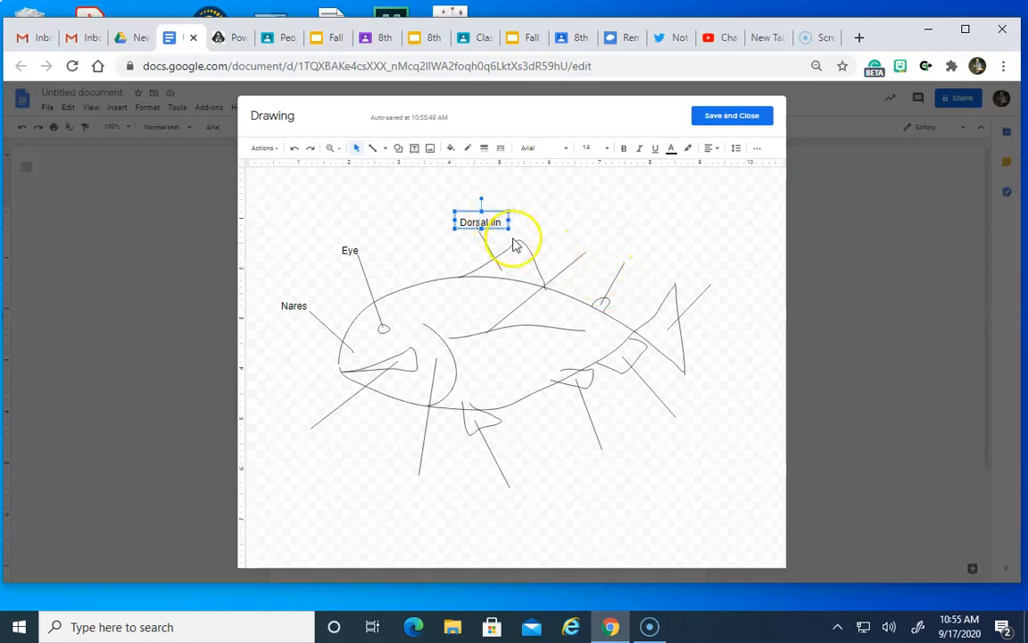
{"action": "left_click_drag", "start_coordinate": [493, 222], "coordinate": [626, 250]}
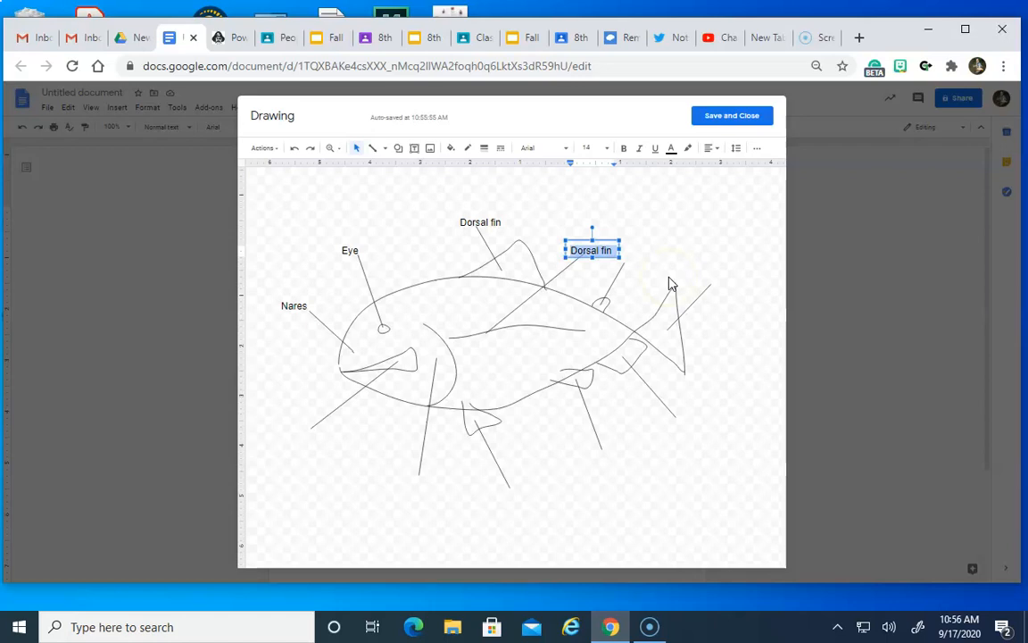
{"action": "type", "text": "Late"}
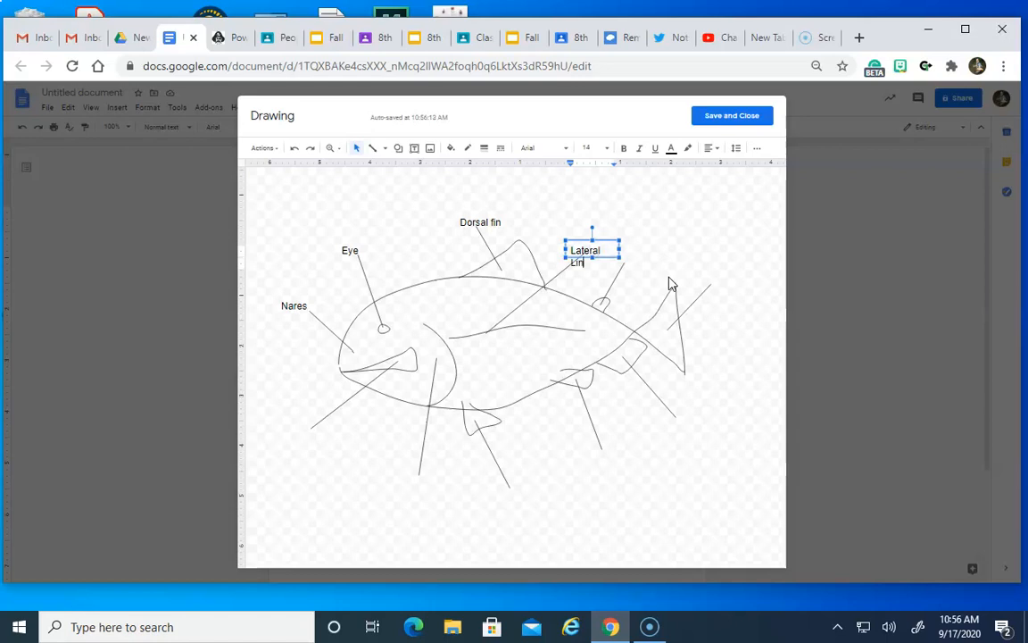
{"action": "left_click_drag", "start_coordinate": [620, 250], "coordinate": [589, 244]}
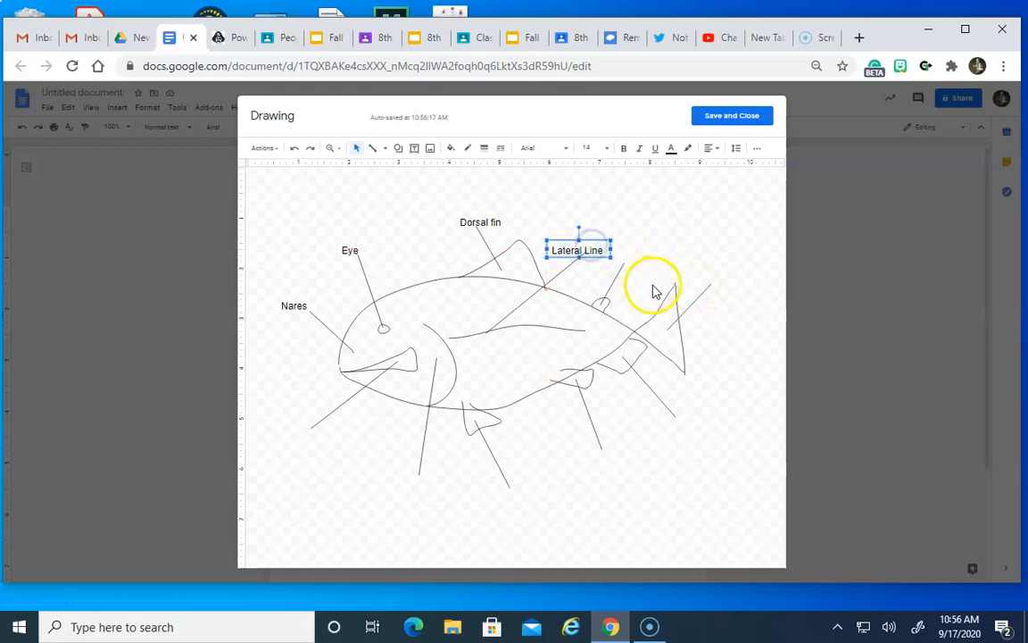
Use label copies to name the small back fin's line "Adipose fin" and the tail's line "Caudal fin".
{"action": "left_click_drag", "start_coordinate": [600, 255], "coordinate": [672, 257]}
{"action": "left_click", "coordinate": [618, 256]}
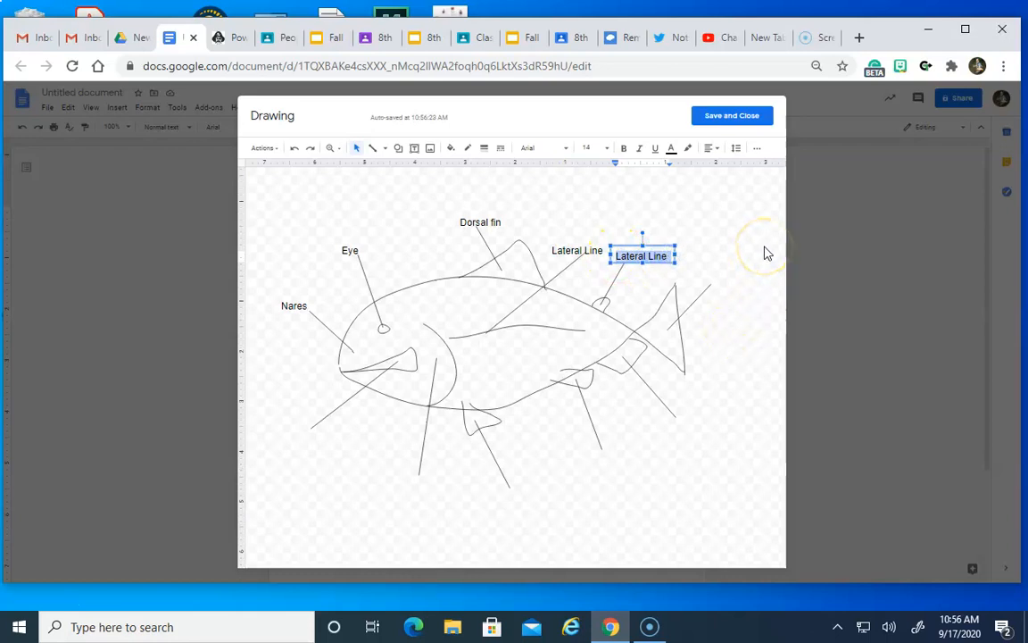
{"action": "type", "text": "Adipose fin"}
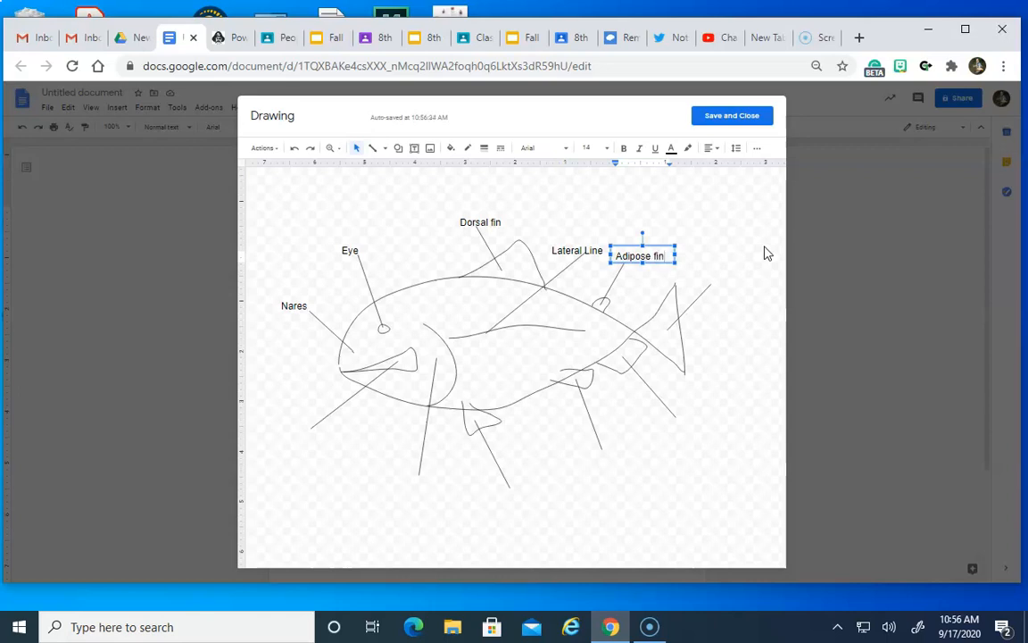
{"action": "left_click", "coordinate": [659, 246]}
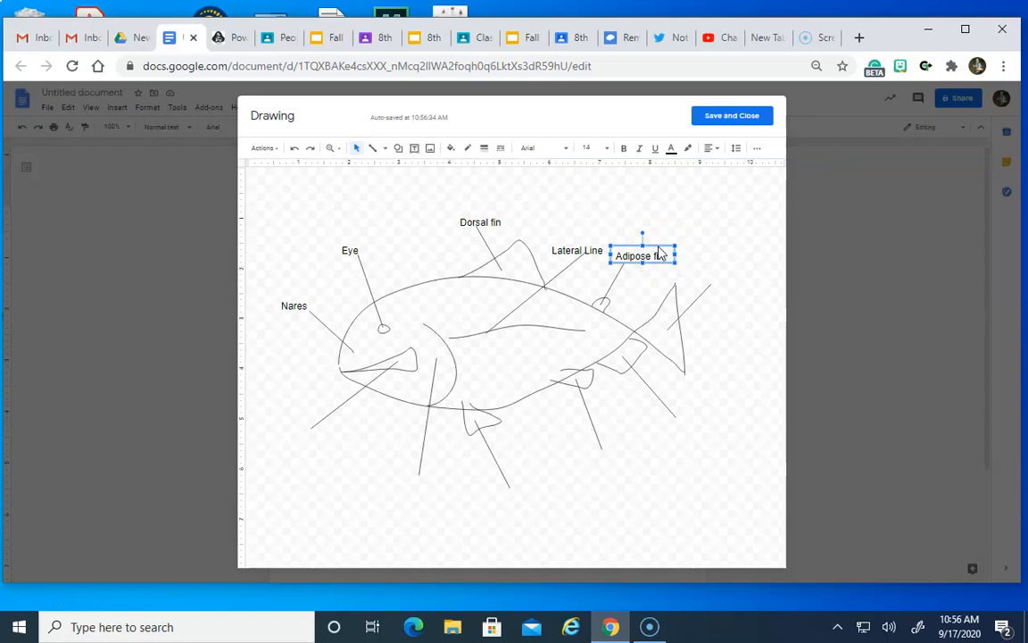
{"action": "left_click_drag", "start_coordinate": [661, 254], "coordinate": [707, 281]}
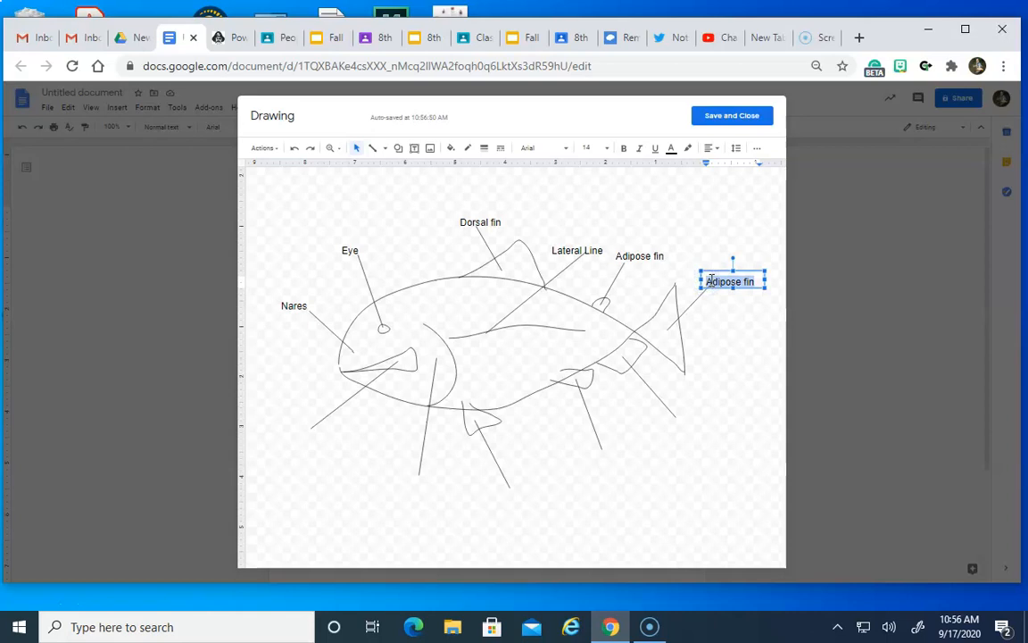
{"action": "type", "text": "Caudal"}
Use label copies to name the belly fin line nearest the tail "Anal fin" and the middle belly fin line "Pelvic fin".
{"action": "left_click", "coordinate": [734, 279]}
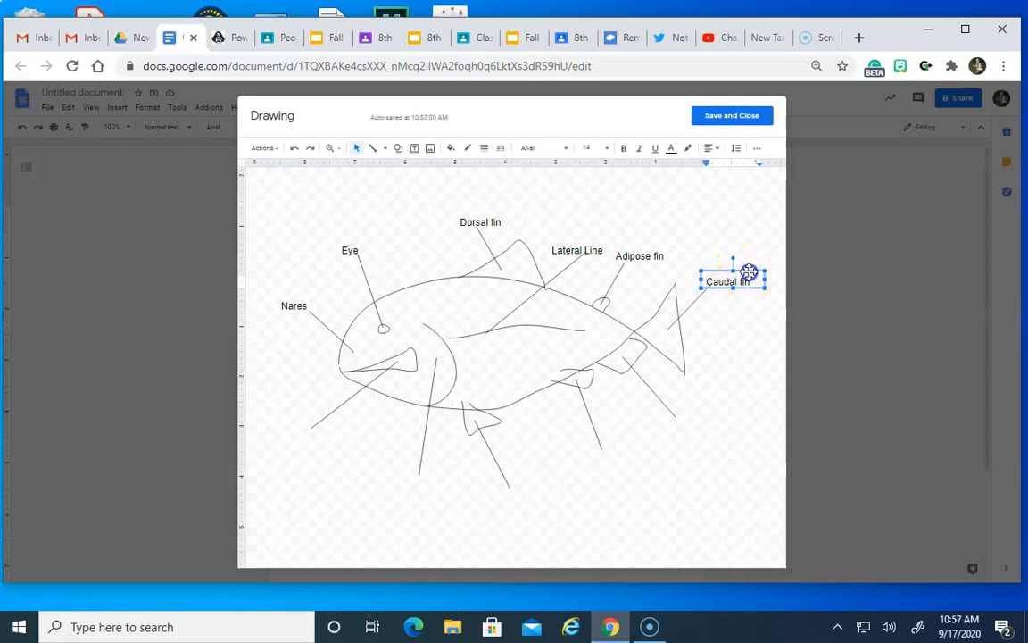
{"action": "left_click_drag", "start_coordinate": [748, 284], "coordinate": [660, 419]}
{"action": "left_click", "coordinate": [705, 425]}
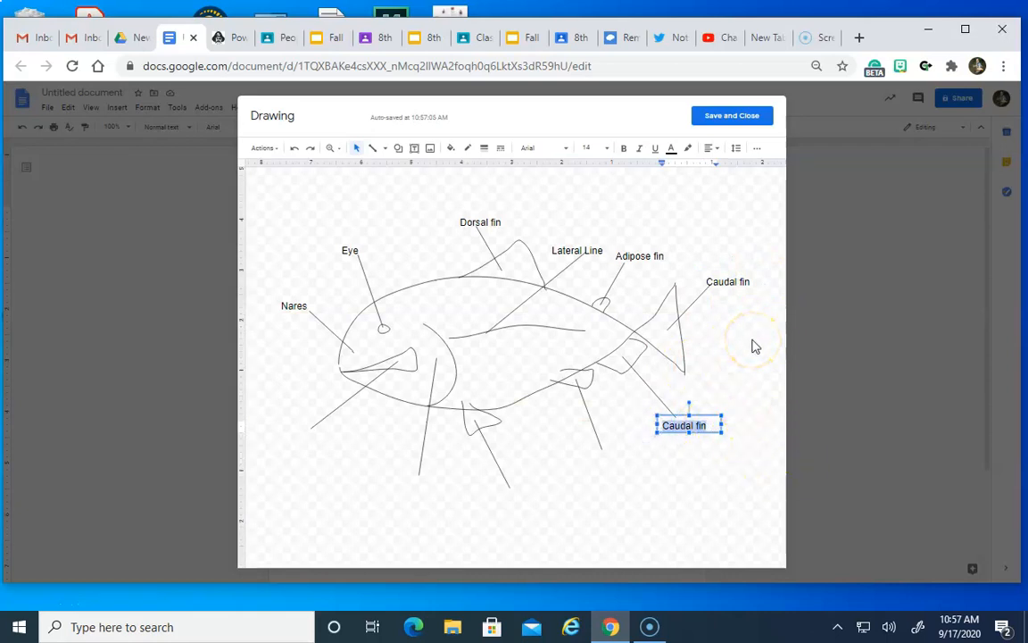
{"action": "type", "text": "Ana"}
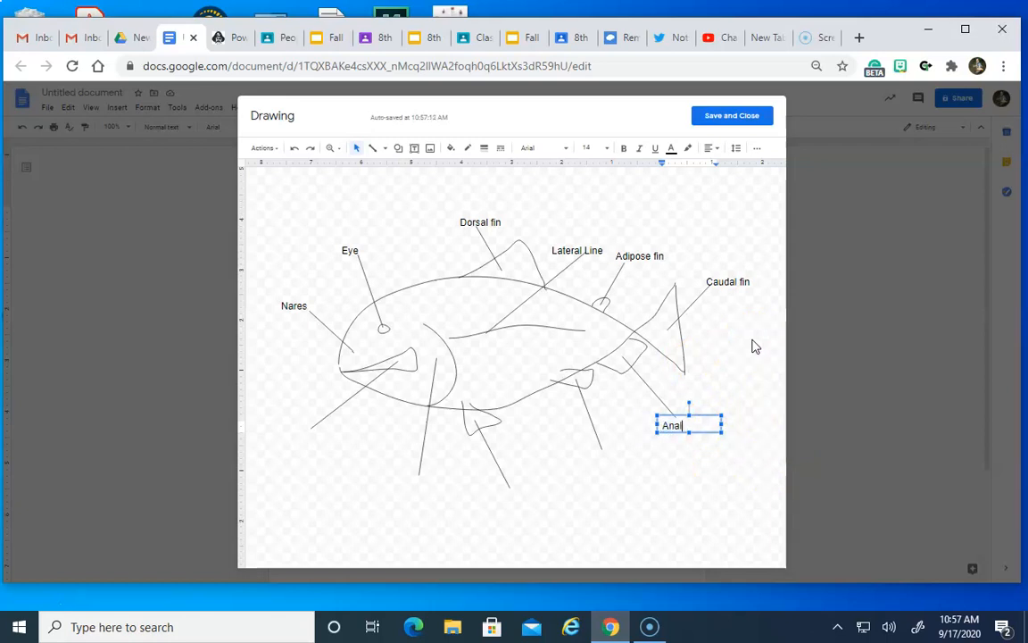
{"action": "left_click", "coordinate": [701, 416]}
{"action": "key", "text": "ctrl+d"}
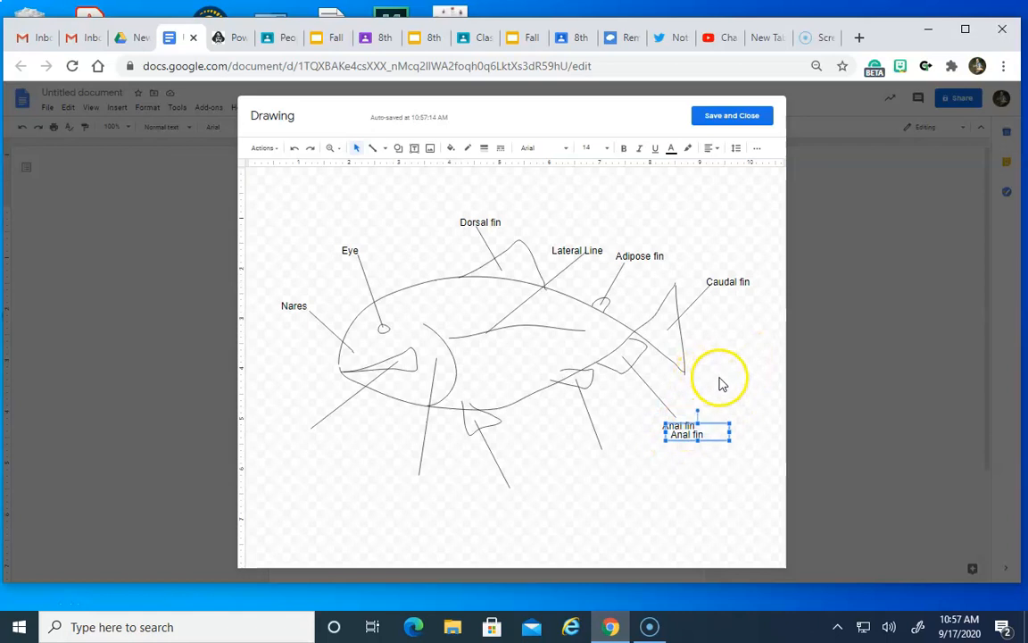
{"action": "left_click_drag", "start_coordinate": [715, 427], "coordinate": [574, 459]}
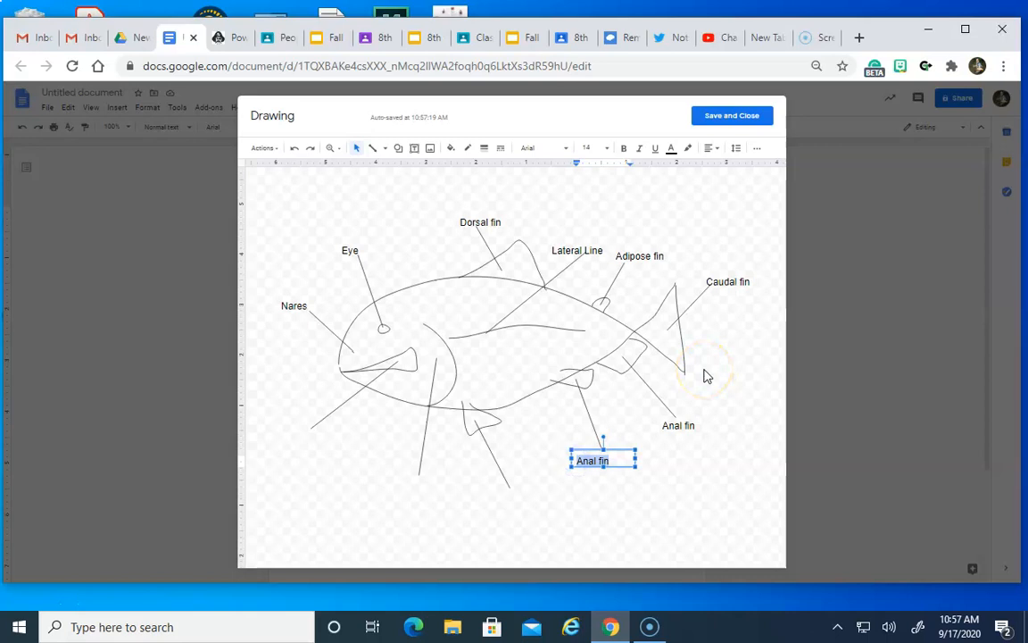
{"action": "type", "text": "Pelvic fin"}
Copy the Pelvic fin label to the end of the front belly fin's line and change it to "Pectoral fin".
{"action": "left_click", "coordinate": [638, 449]}
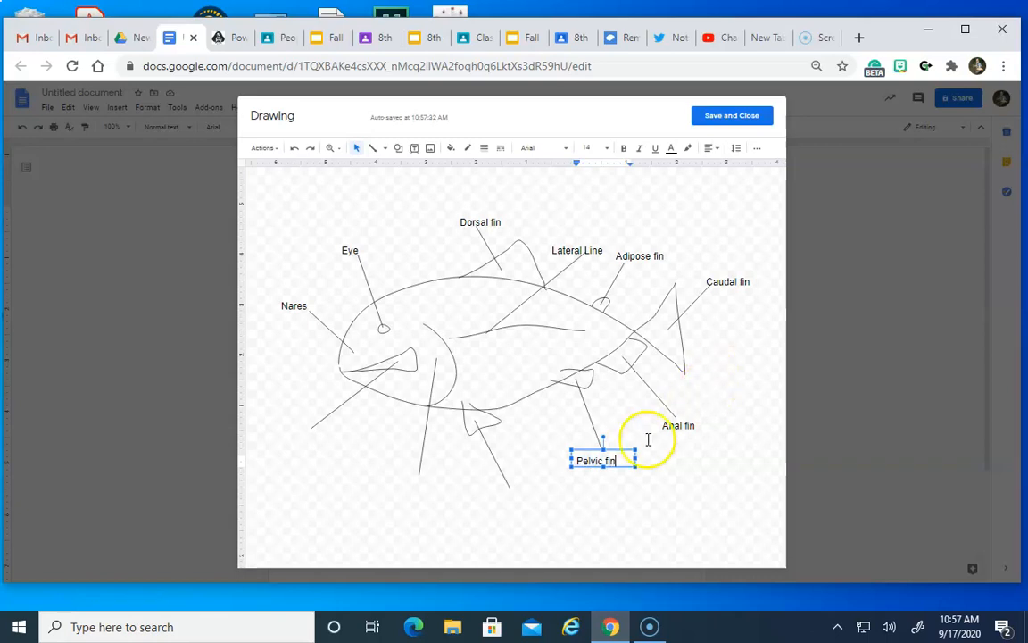
{"action": "key", "text": "ctrl+v"}
{"action": "left_click_drag", "start_coordinate": [638, 461], "coordinate": [538, 486]}
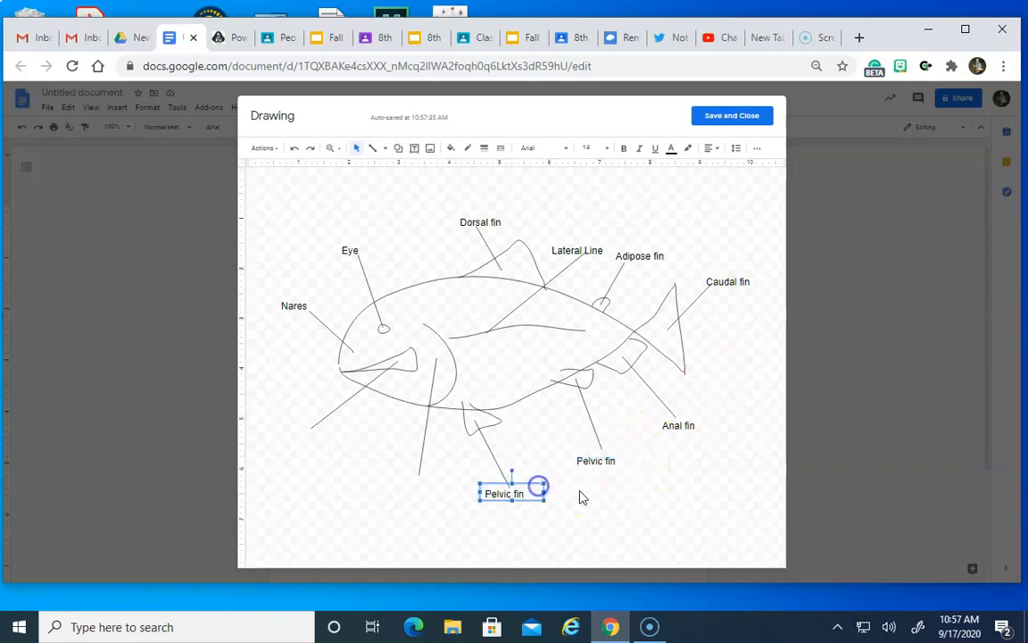
{"action": "left_click", "coordinate": [481, 493]}
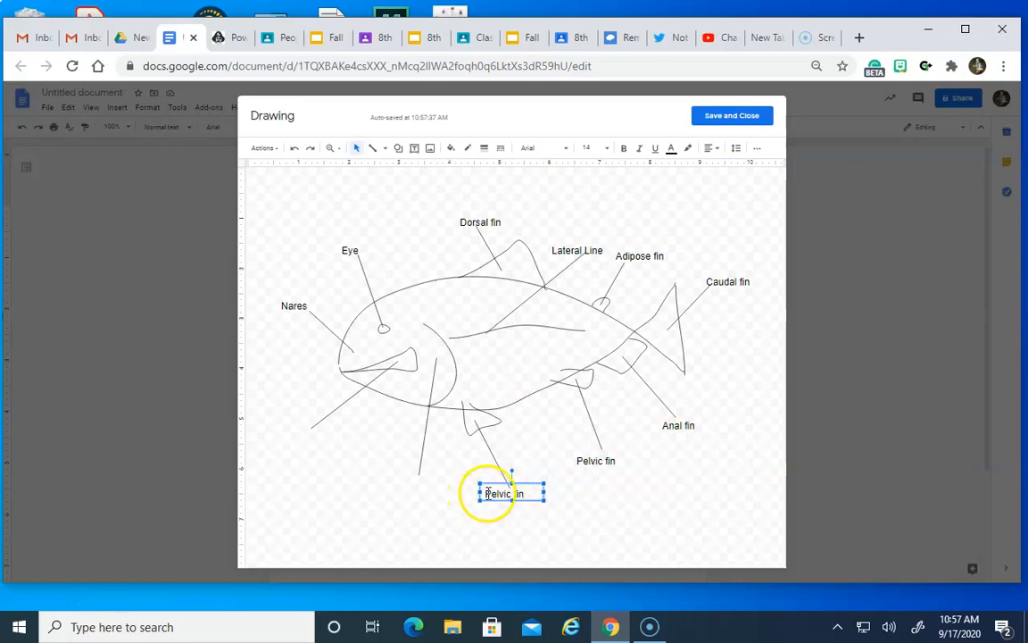
{"action": "left_click_drag", "start_coordinate": [482, 494], "coordinate": [746, 501]}
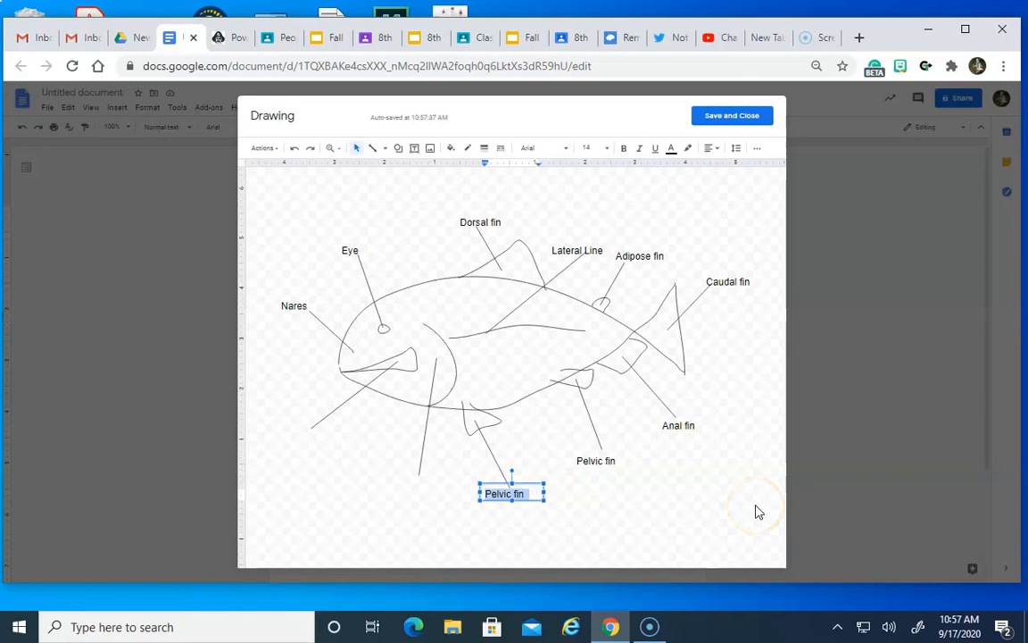
{"action": "type", "text": "Pectoral fin"}
Copy the Pectoral fin label to the end of the gill cover line and change it to "Operculum".
{"action": "left_click", "coordinate": [521, 485]}
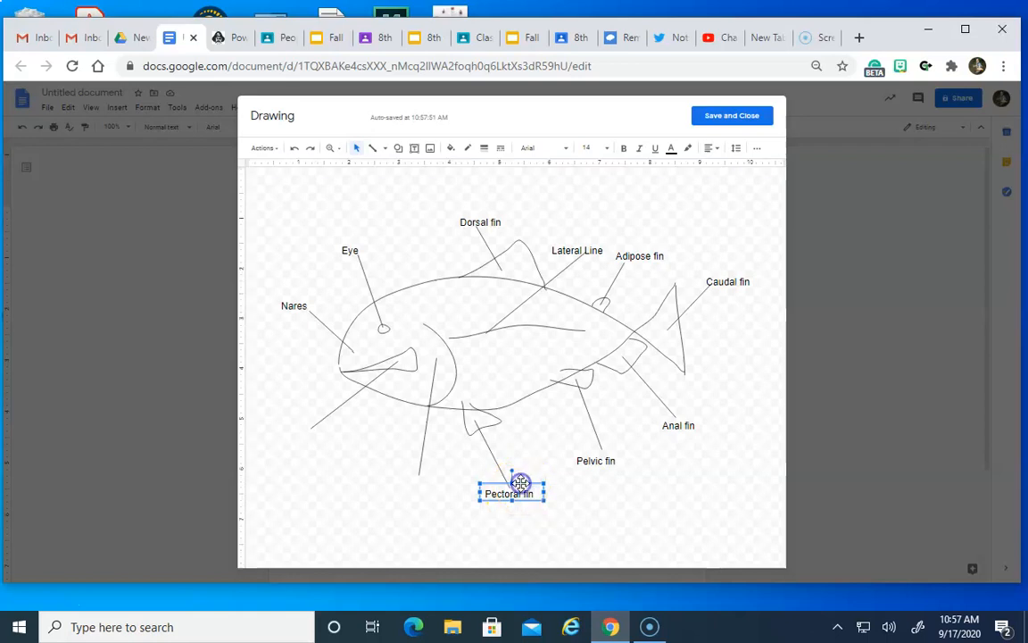
{"action": "key", "text": "ctrl+v"}
{"action": "left_click_drag", "start_coordinate": [533, 493], "coordinate": [382, 484]}
{"action": "left_click", "coordinate": [436, 484]}
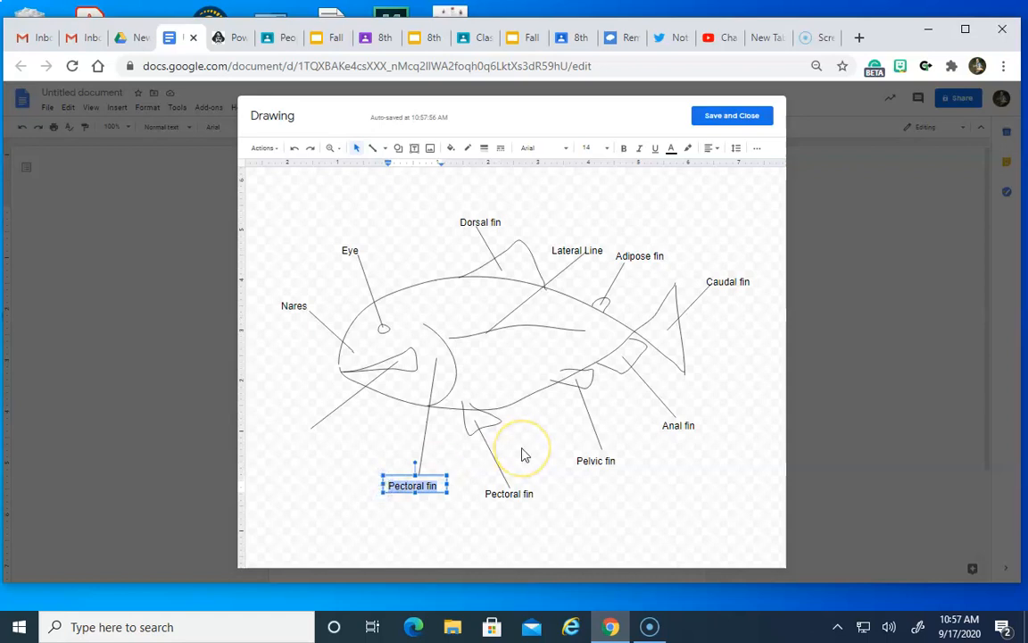
{"action": "type", "text": "Operculum"}
Copy the Operculum label to the mouth line's end, change it to "Mouth", and save and close the drawing into the document.
{"action": "left_click", "coordinate": [436, 475]}
{"action": "key", "text": "ctrl+c"}
{"action": "key", "text": "ctrl+v"}
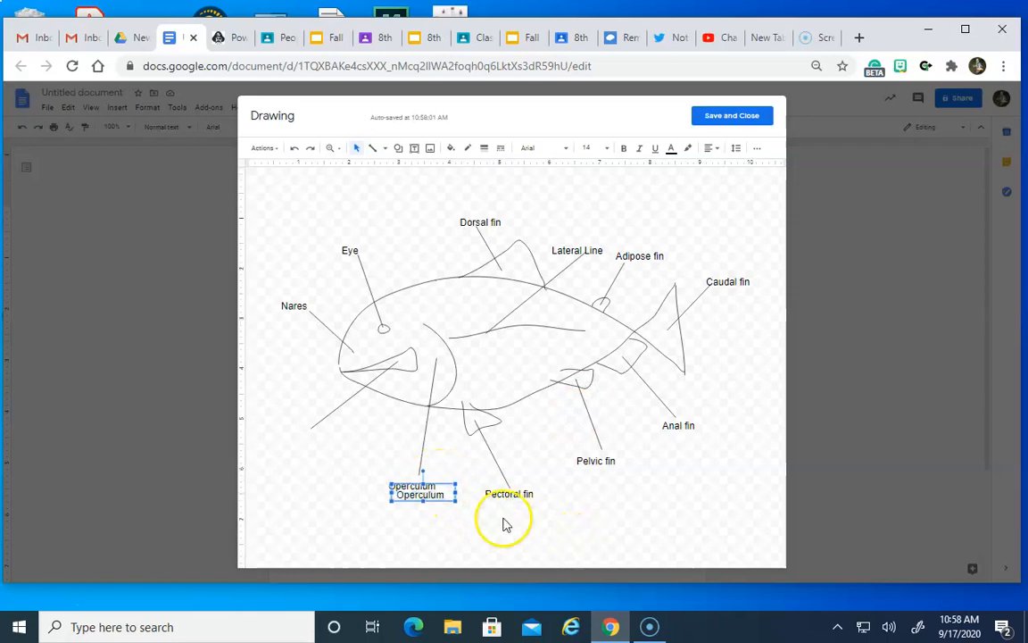
{"action": "left_click_drag", "start_coordinate": [442, 485], "coordinate": [239, 438]}
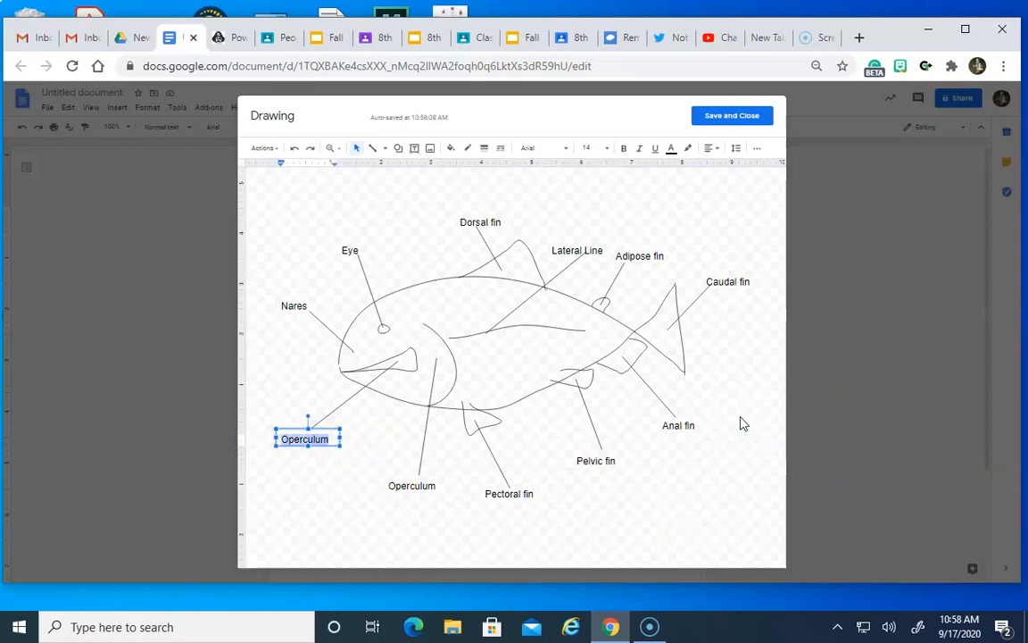
{"action": "type", "text": "Mouth"}
{"action": "left_click", "coordinate": [730, 117]}
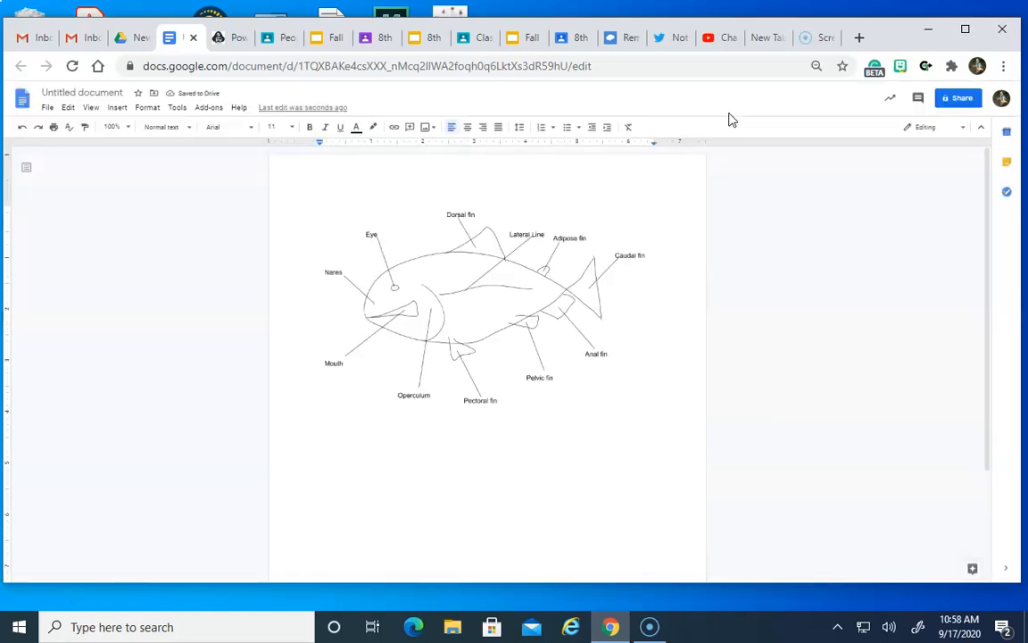
{"action": "left_click", "coordinate": [727, 327]}
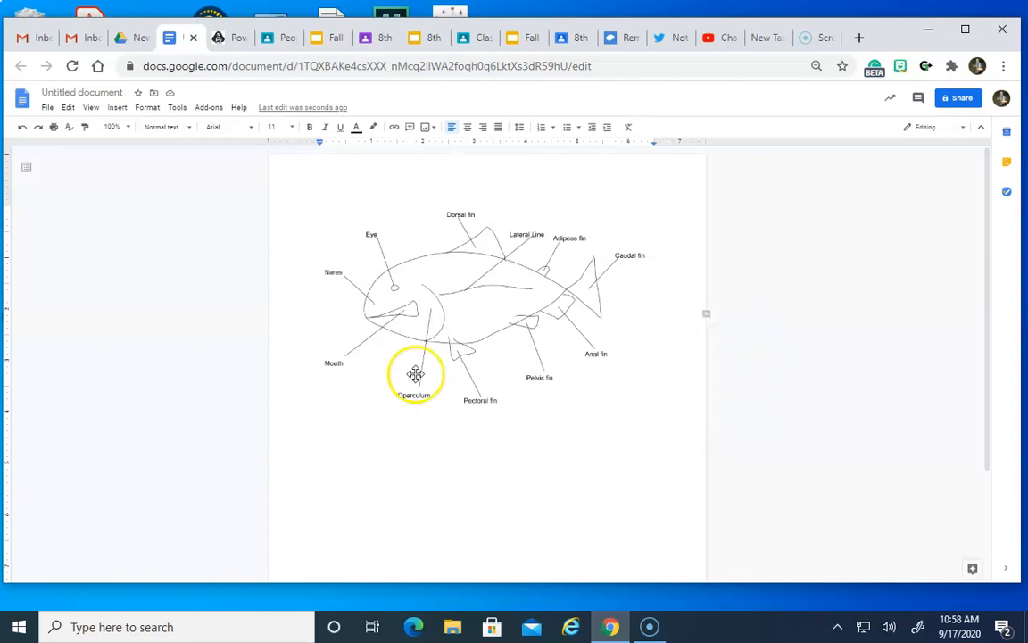